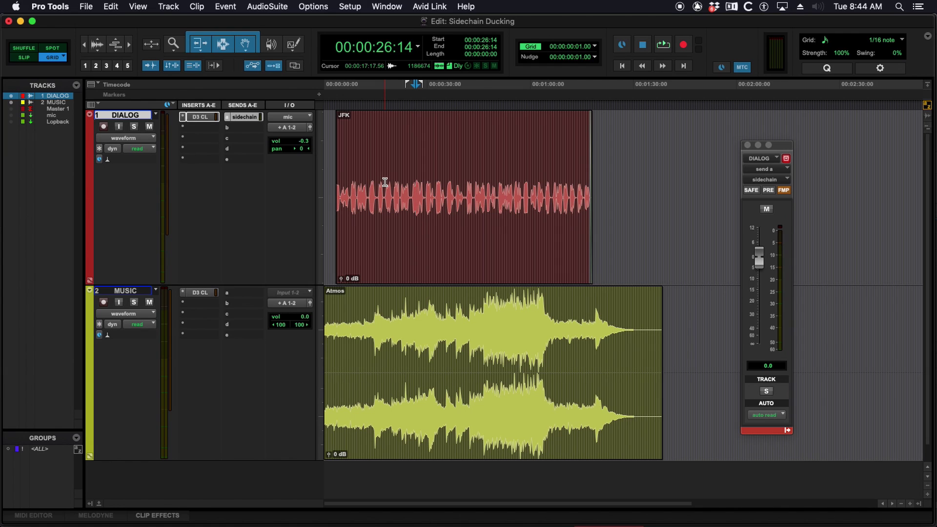
# Step: Toggle both tracks to volume lines and back to waveforms, with MUSIC edit point at 57 seconds
pyautogui.click(392, 184)
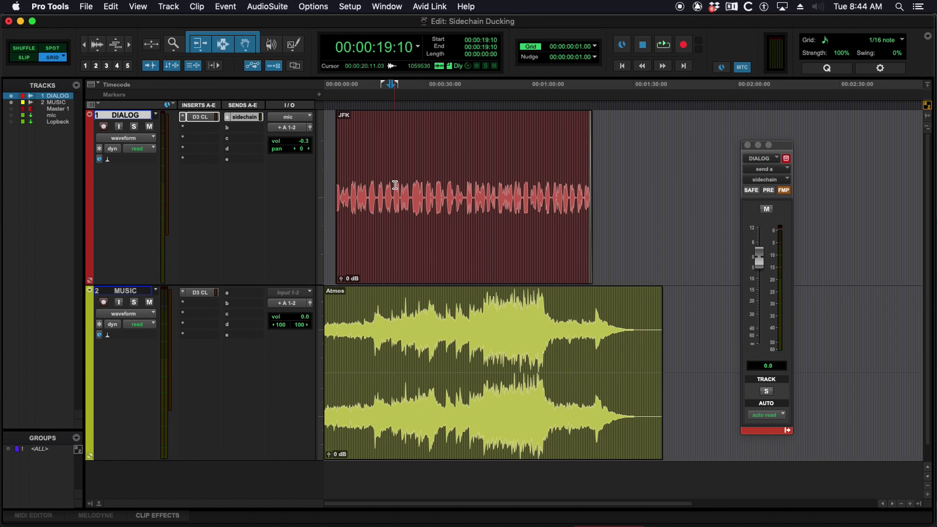
pyautogui.hotkey('ctrl', 'alt', '-')
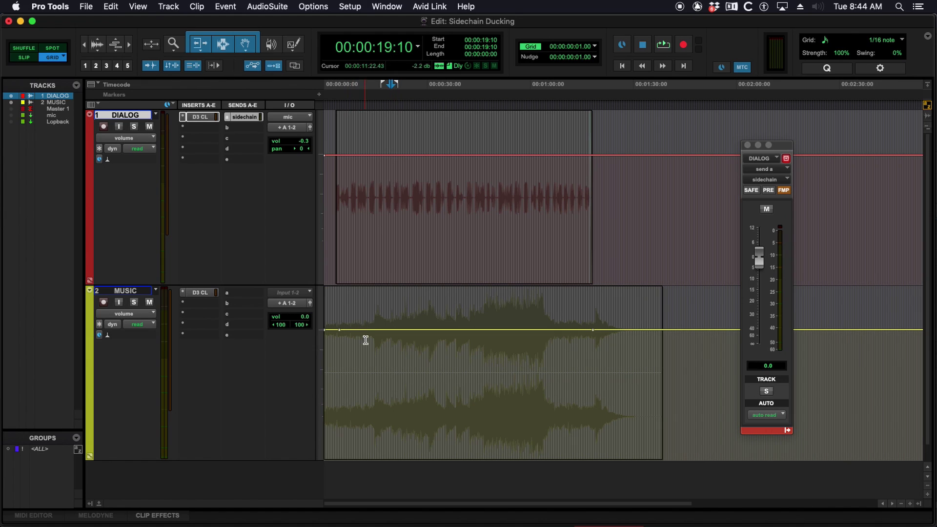
pyautogui.click(336, 344)
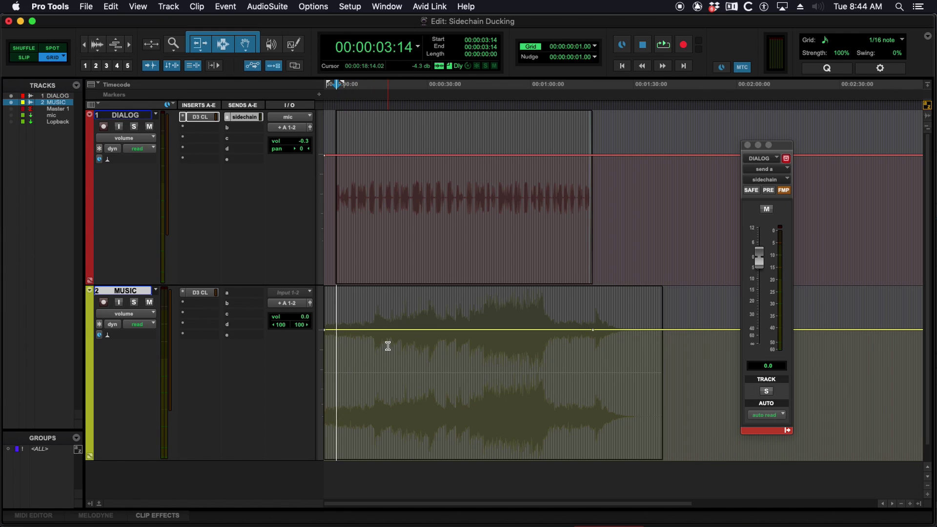
pyautogui.moveTo(522, 356); pyautogui.dragTo(596, 359)
pyautogui.click(521, 355)
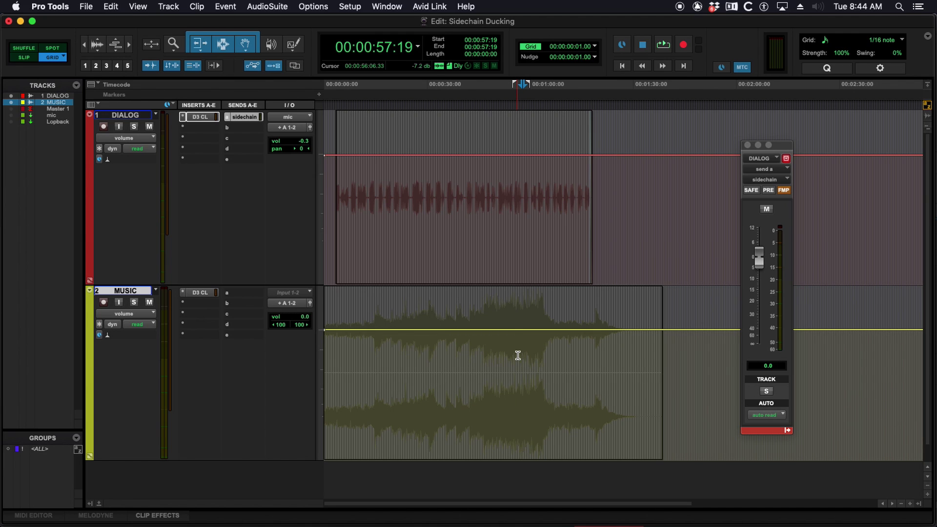
pyautogui.hotkey('ctrl', '-')
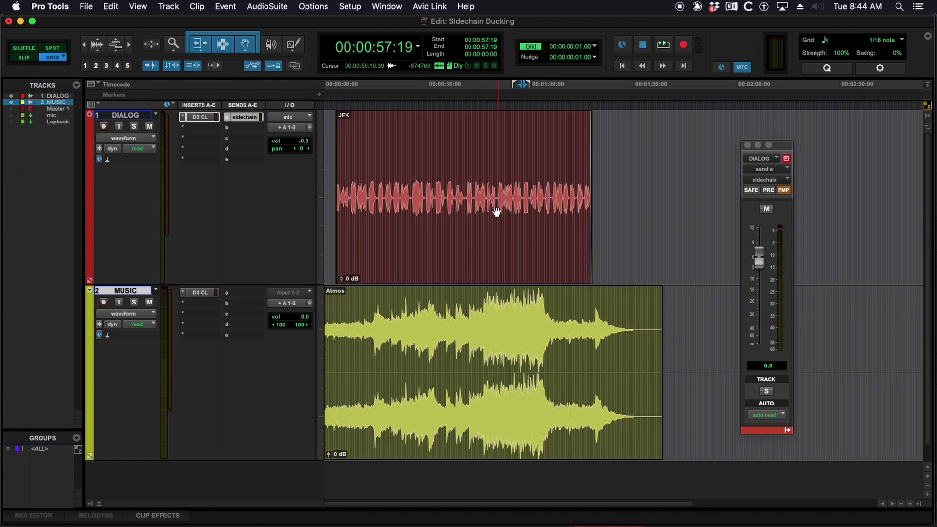
# Step: Zoom in and out around the dialog at 20 seconds and close the DIALOG send window
pyautogui.click(396, 195)
pyautogui.press('super+bracketright')
pyautogui.press('super+bracketright')
pyautogui.press('super+bracketleft')
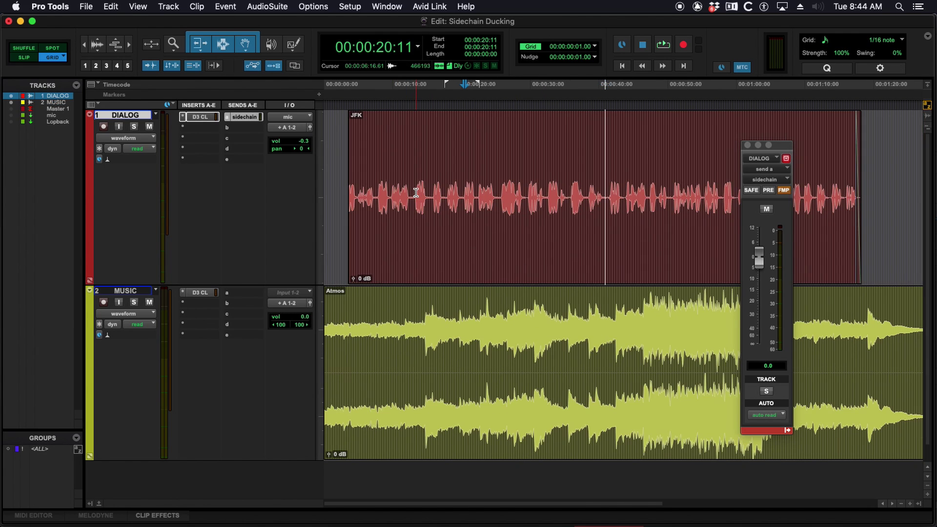
pyautogui.click(747, 146)
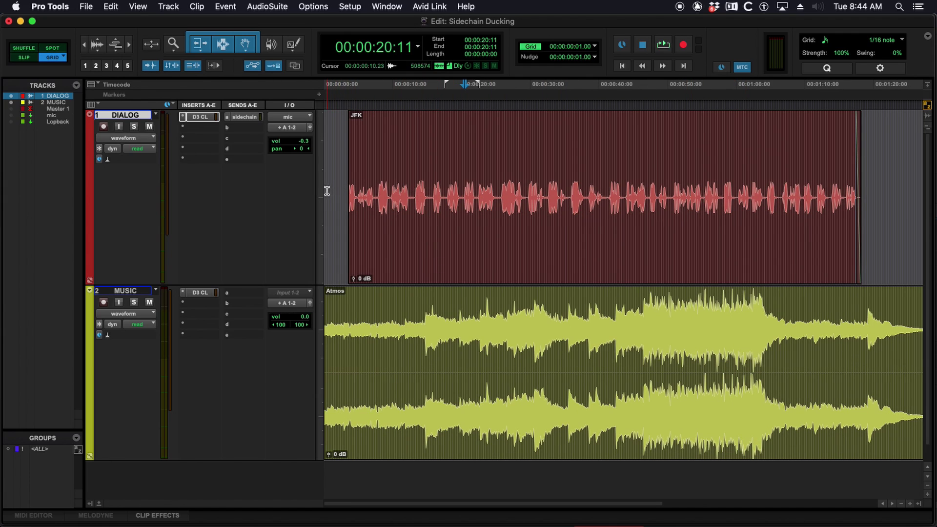
pyautogui.click(198, 117)
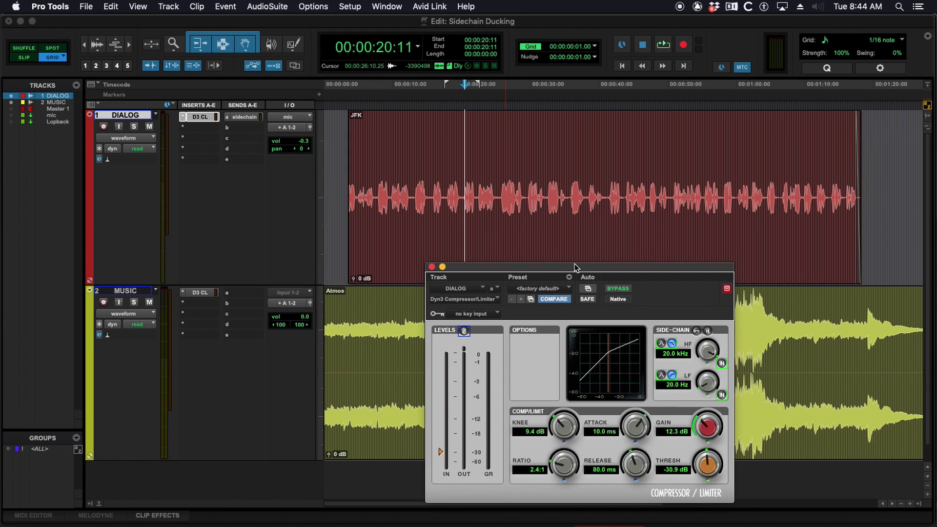
pyautogui.moveTo(575, 268); pyautogui.dragTo(467, 121)
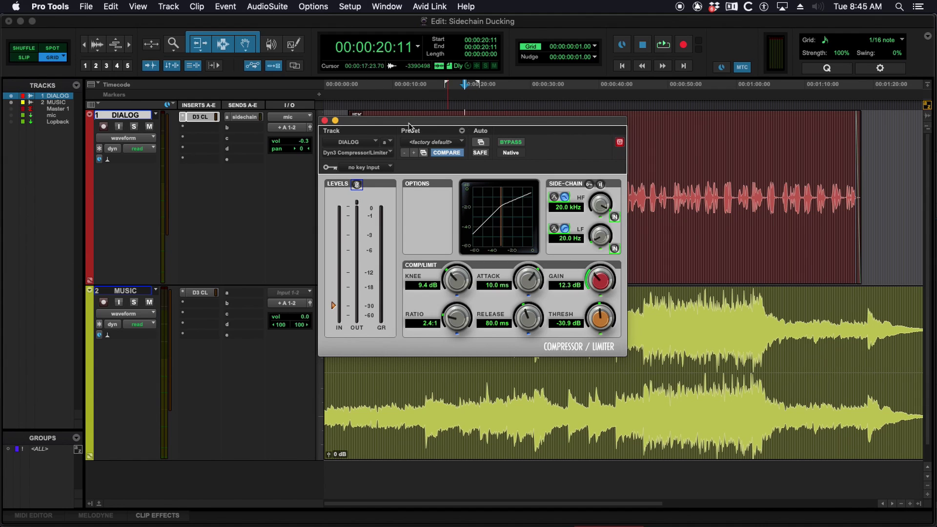
pyautogui.moveTo(383, 119)
pyautogui.mouseDown()
pyautogui.moveTo(403, 122)
pyautogui.moveTo(388, 125)
pyautogui.mouseUp()
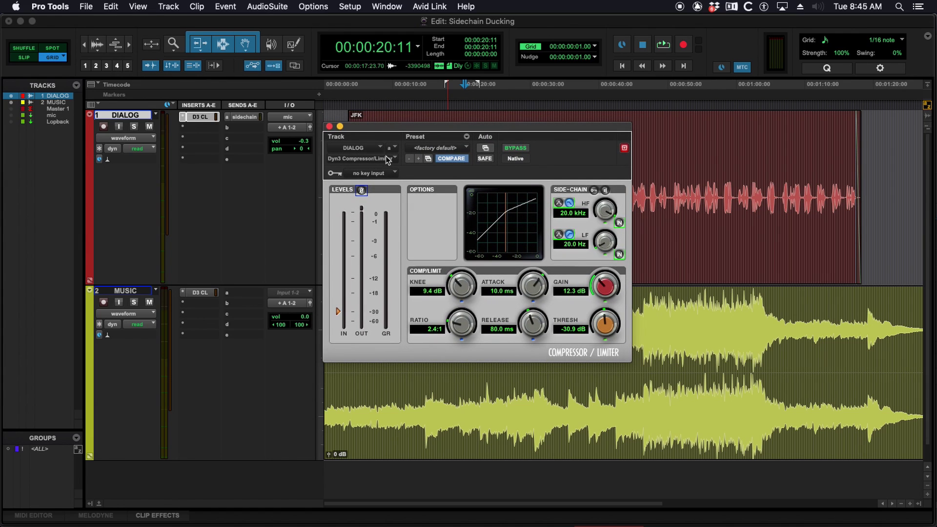
pyautogui.click(329, 126)
pyautogui.click(401, 149)
pyautogui.moveTo(383, 147); pyautogui.dragTo(412, 147)
pyautogui.click(399, 332)
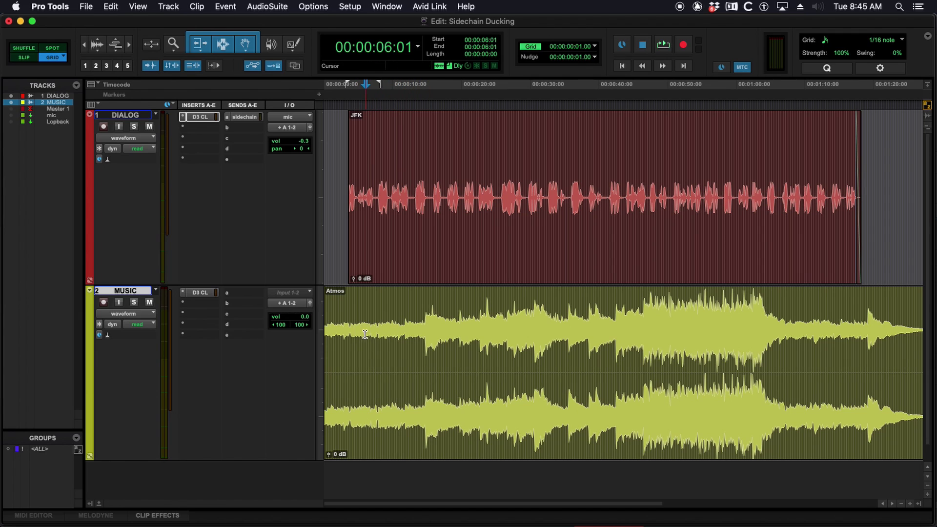
# Step: Make the compressor inserts on both MUSIC and DIALOG inactive
pyautogui.moveTo(345, 336); pyautogui.dragTo(465, 342)
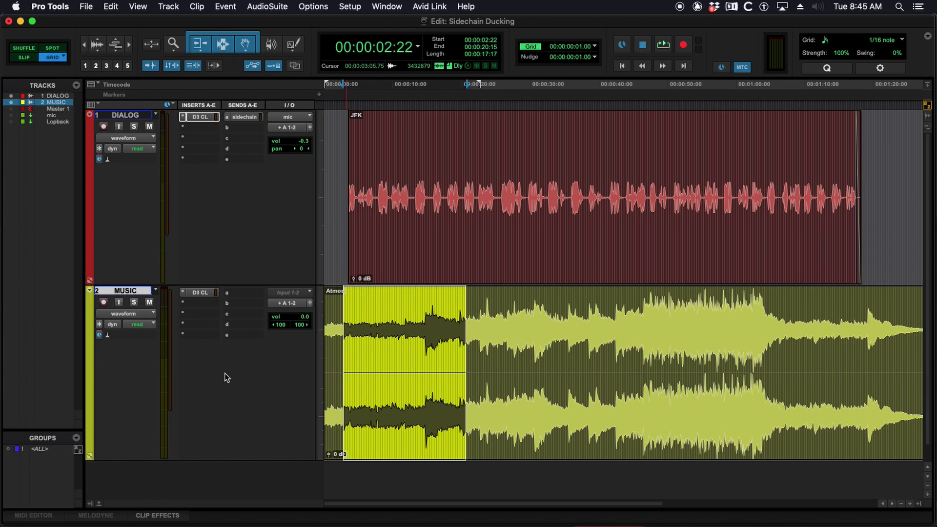
pyautogui.rightClick(200, 294)
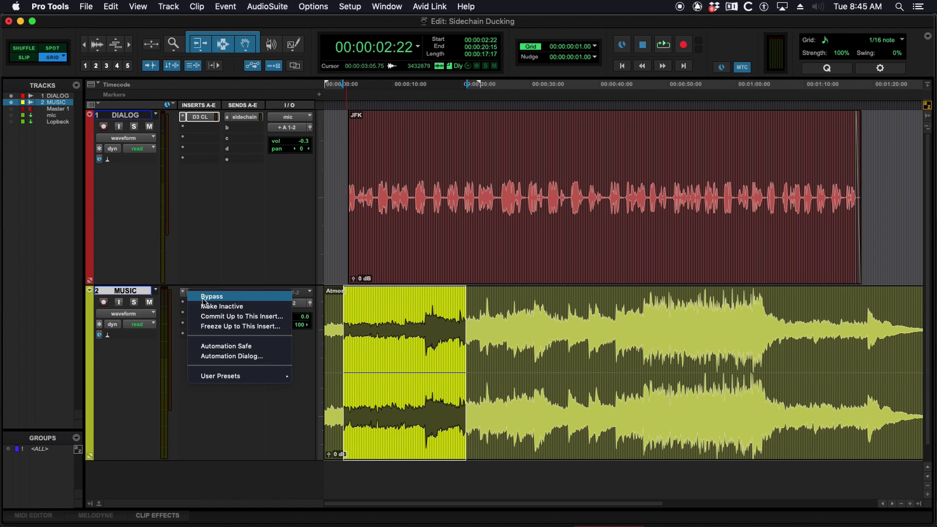
pyautogui.click(210, 306)
pyautogui.rightClick(200, 117)
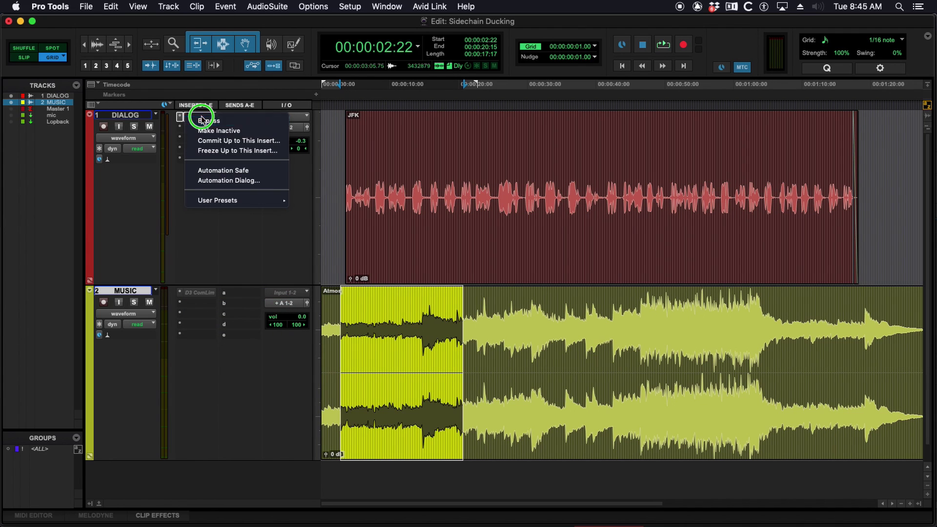
pyautogui.click(214, 130)
pyautogui.click(389, 158)
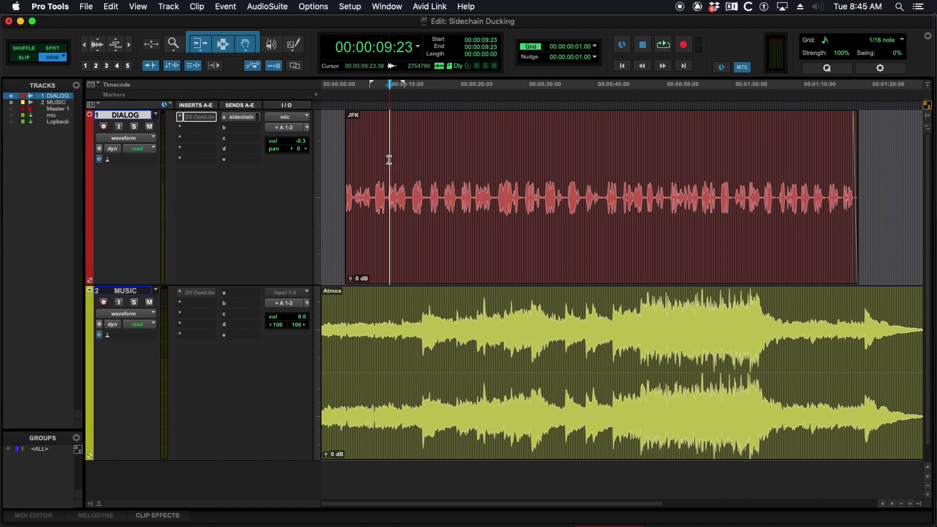
# Step: Audition the session from the start without compression, then stop playback
pyautogui.click(621, 66)
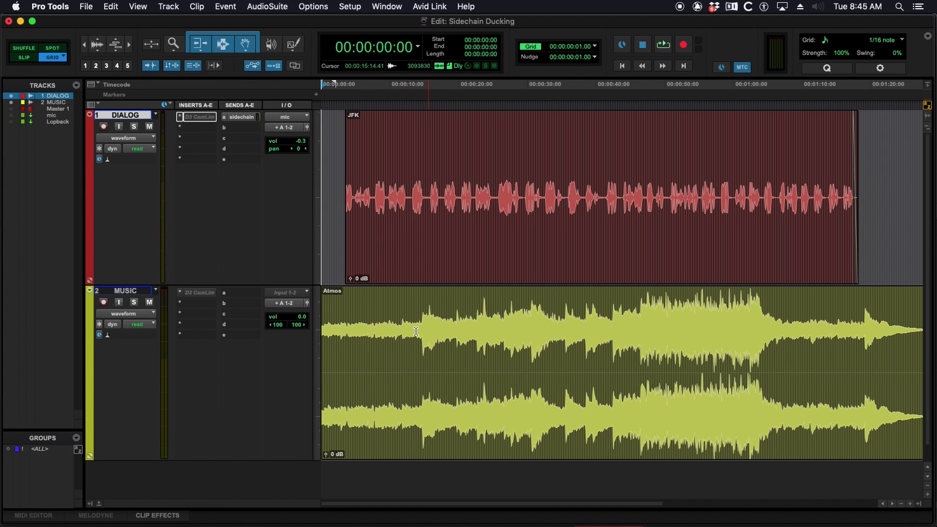
pyautogui.click(395, 334)
pyautogui.moveTo(357, 334); pyautogui.dragTo(764, 324)
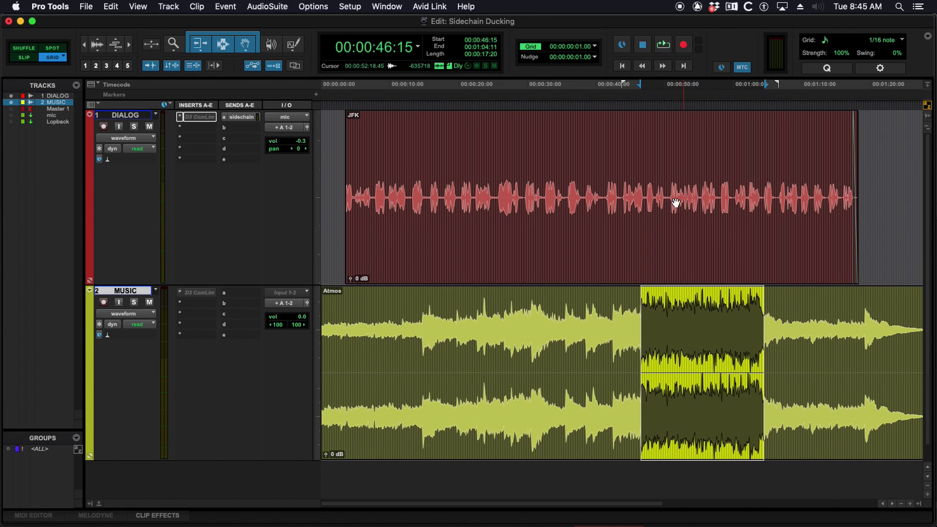
pyautogui.moveTo(621, 185); pyautogui.dragTo(741, 184)
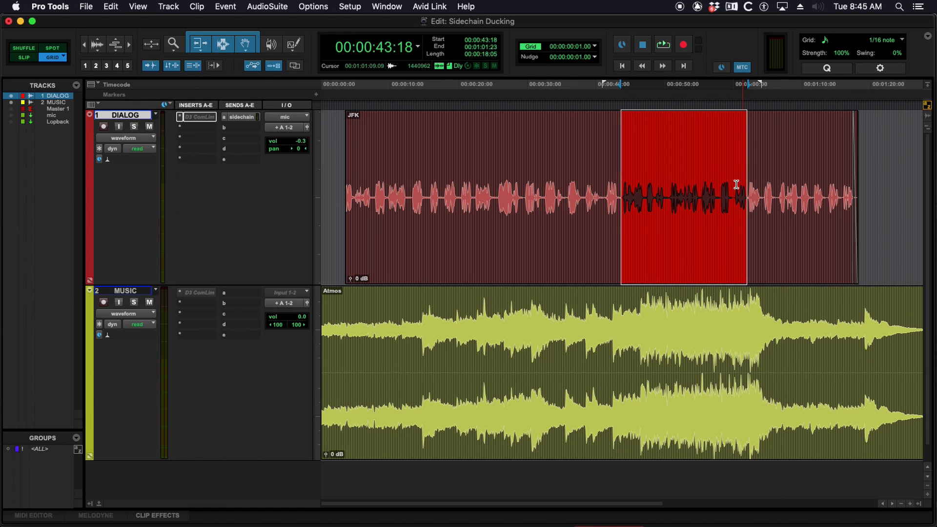
pyautogui.click(654, 323)
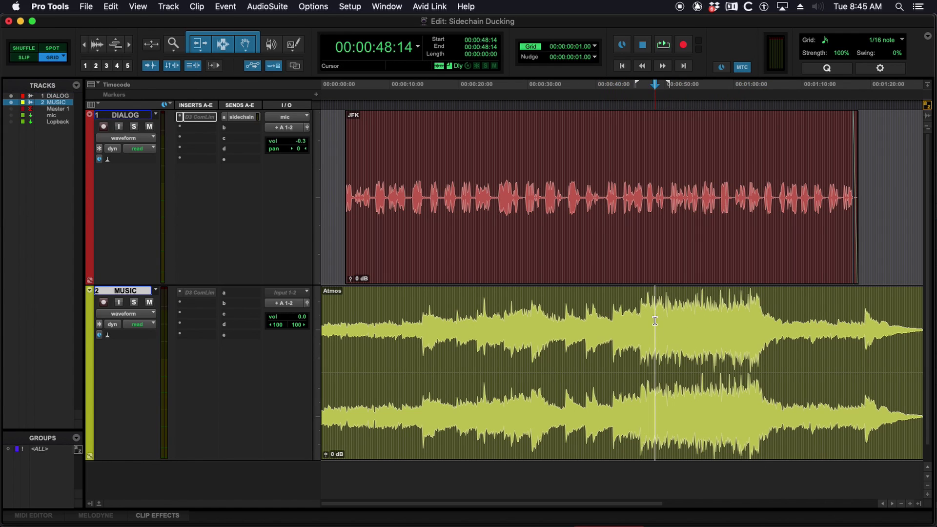
pyautogui.click(623, 69)
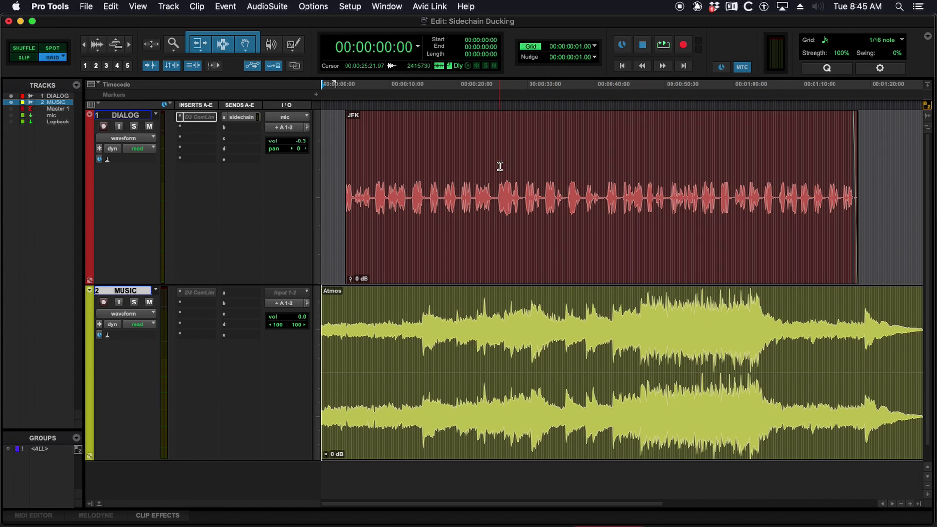
pyautogui.press('space')
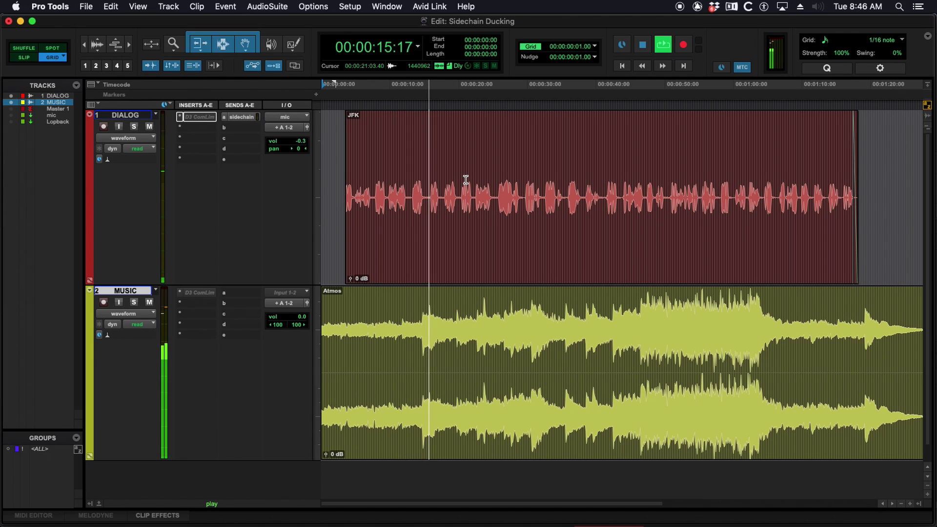
pyautogui.press('space')
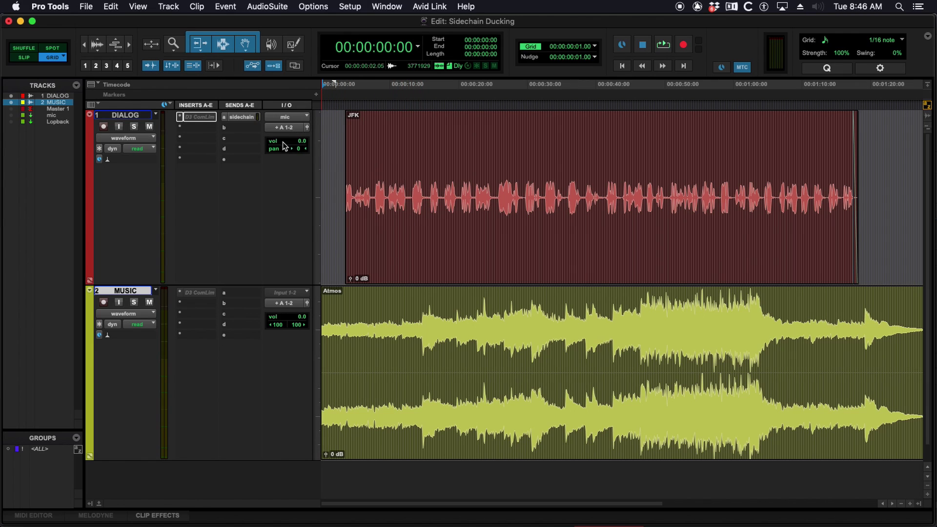
# Step: Activate the DIALOG D3 ComLim compressor and briefly check its settings window
pyautogui.click(465, 171)
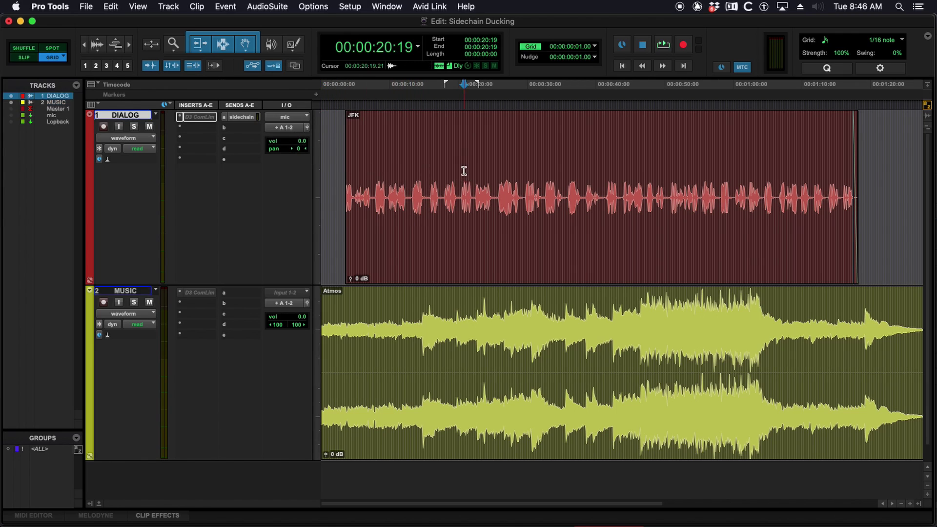
pyautogui.click(485, 167)
pyautogui.moveTo(485, 167); pyautogui.dragTo(519, 171)
pyautogui.click(508, 169)
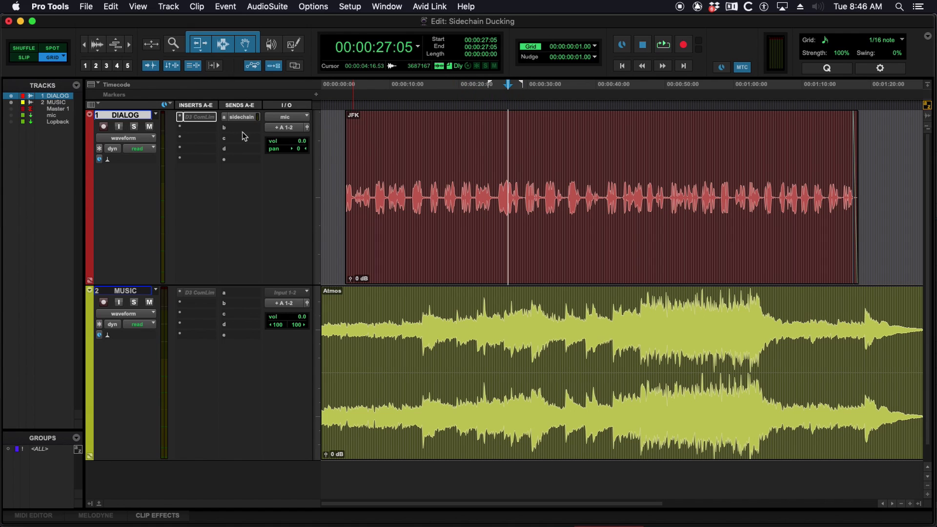
pyautogui.rightClick(187, 117)
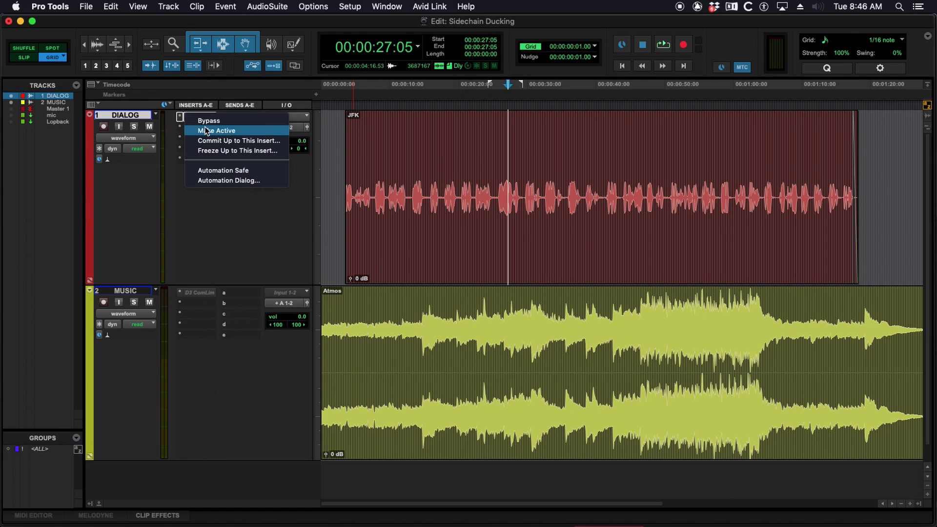
pyautogui.click(200, 131)
pyautogui.click(198, 119)
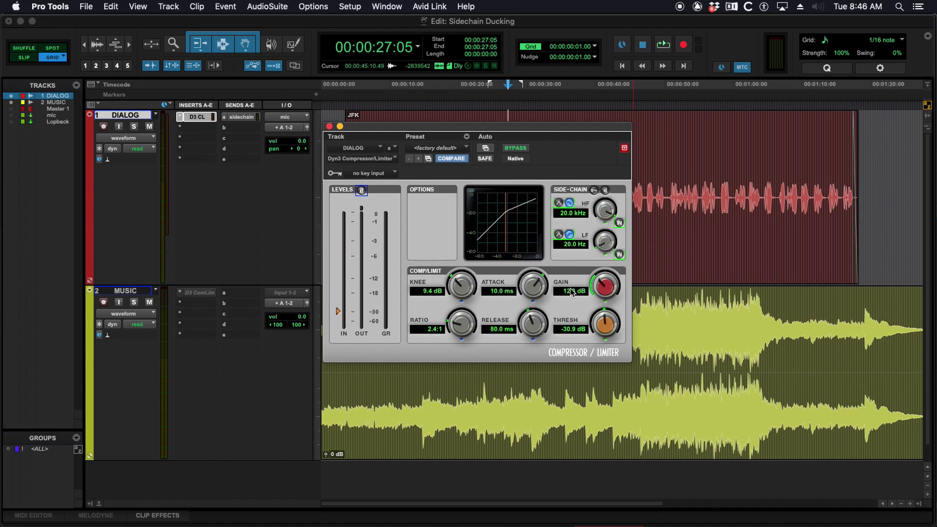
pyautogui.click(329, 127)
# Step: Play the dialog from 00:00:09:19
pyautogui.click(400, 171)
pyautogui.click(388, 164)
pyautogui.press('space')
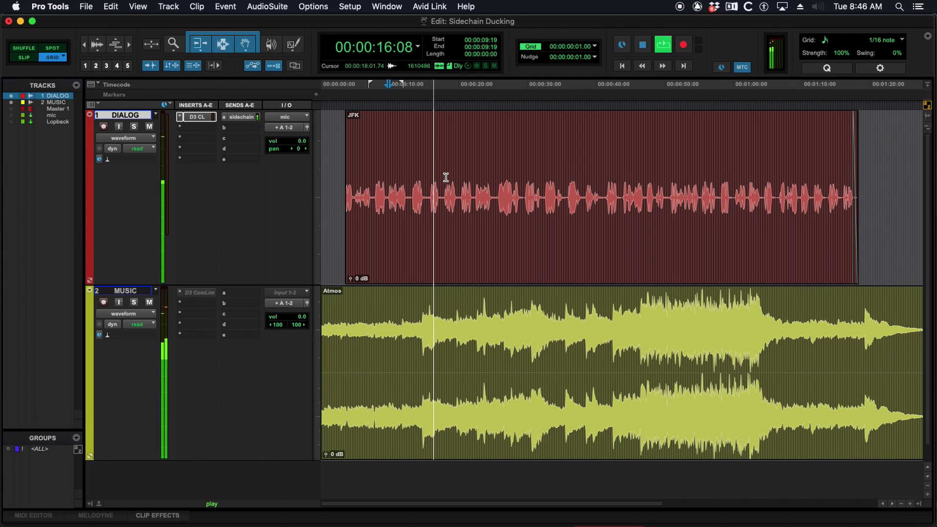
# Step: Play the mix from 00:00:43:13, stop, then switch both tracks to volume automation view
pyautogui.press('space')
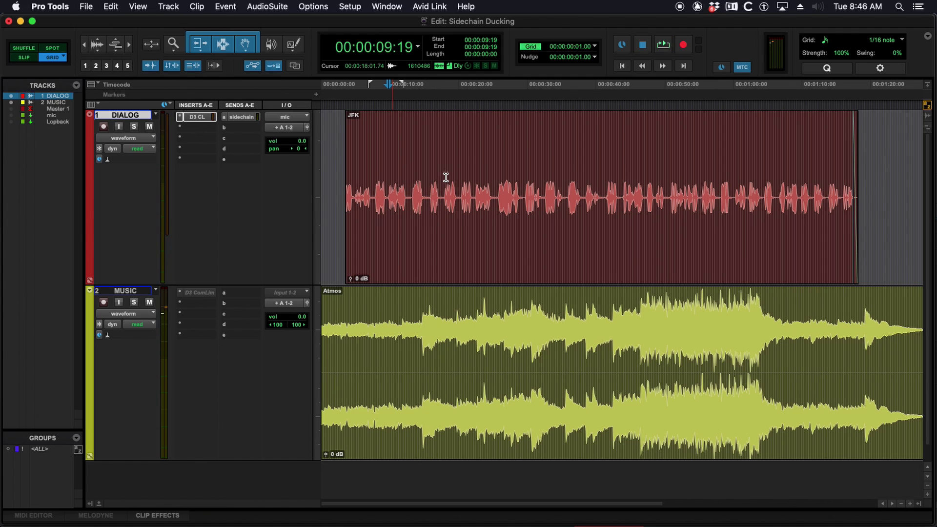
pyautogui.moveTo(562, 310); pyautogui.dragTo(644, 316)
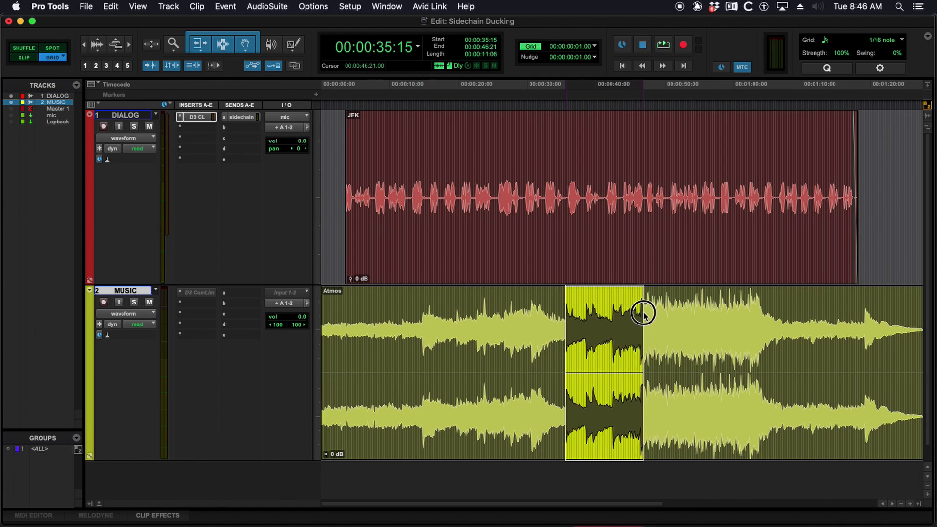
pyautogui.click(644, 317)
pyautogui.click(634, 184)
pyautogui.click(619, 182)
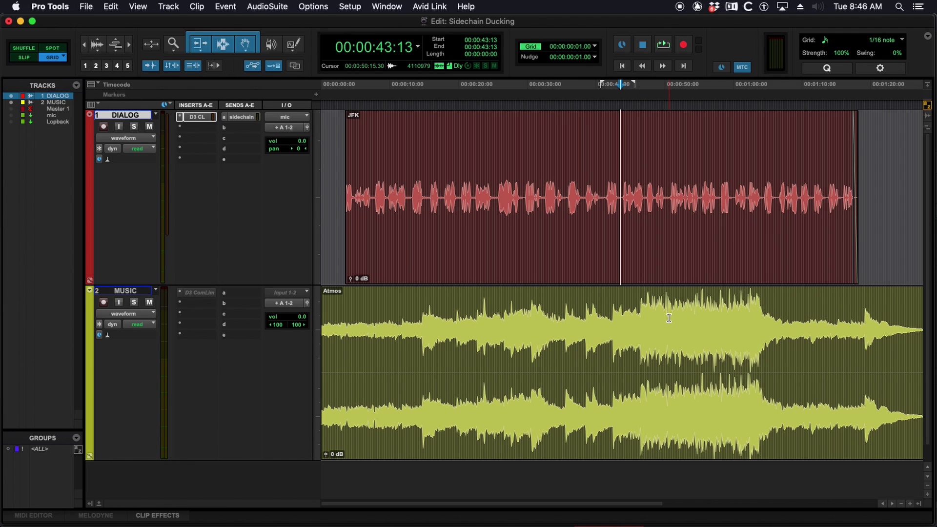
pyautogui.press('space')
pyautogui.hscroll(5, 660, 276)
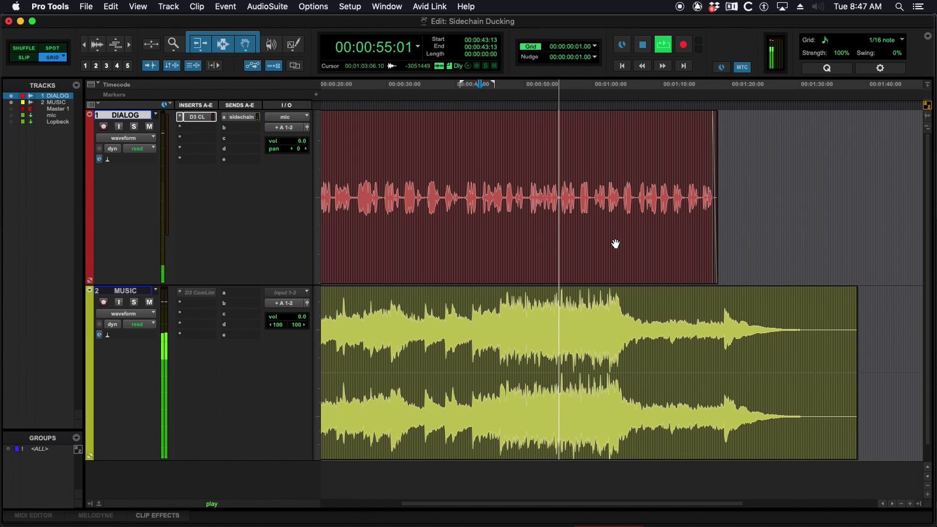
pyautogui.press('space')
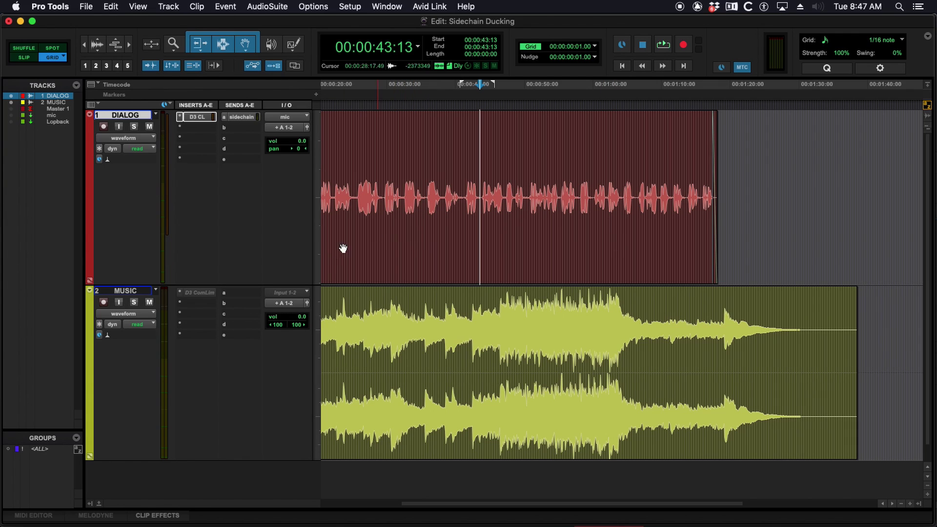
pyautogui.hotkey('ctrl', '-')
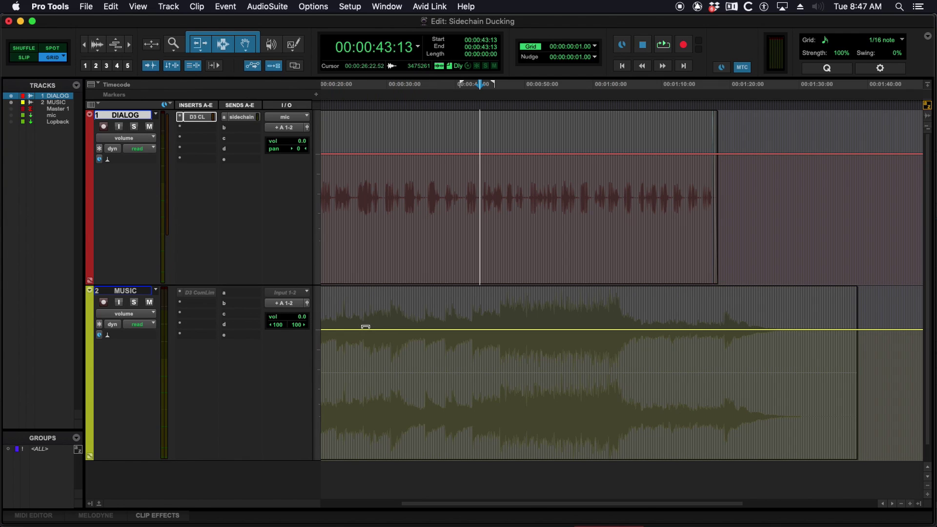
pyautogui.click(485, 360)
# Step: Set MUSIC automation to touch, write a trial volume dip from 00:00:43:07, then undo it
pyautogui.click(151, 324)
pyautogui.click(139, 333)
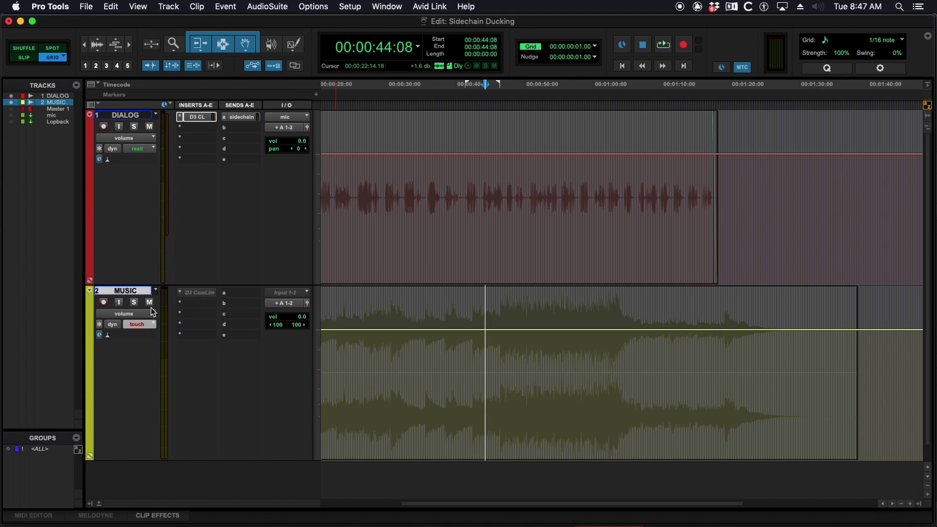
pyautogui.click(478, 352)
pyautogui.press('space')
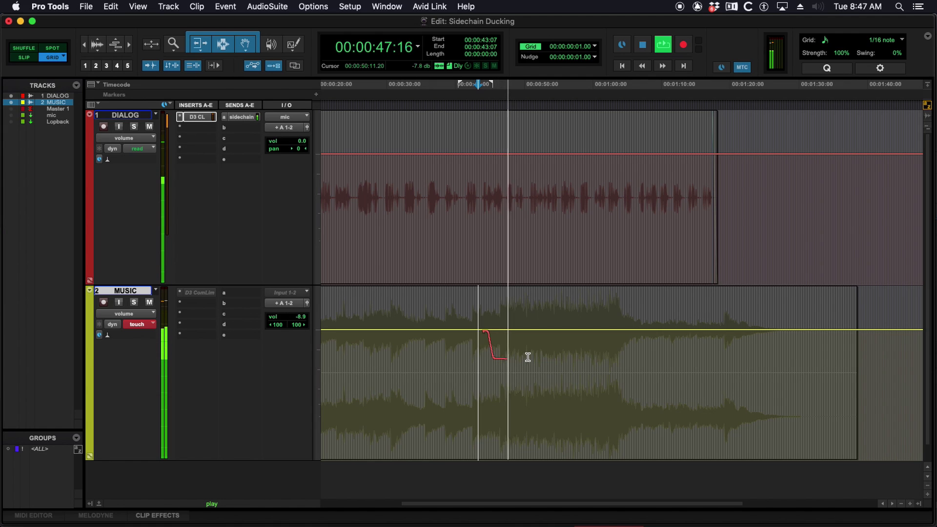
pyautogui.press('space')
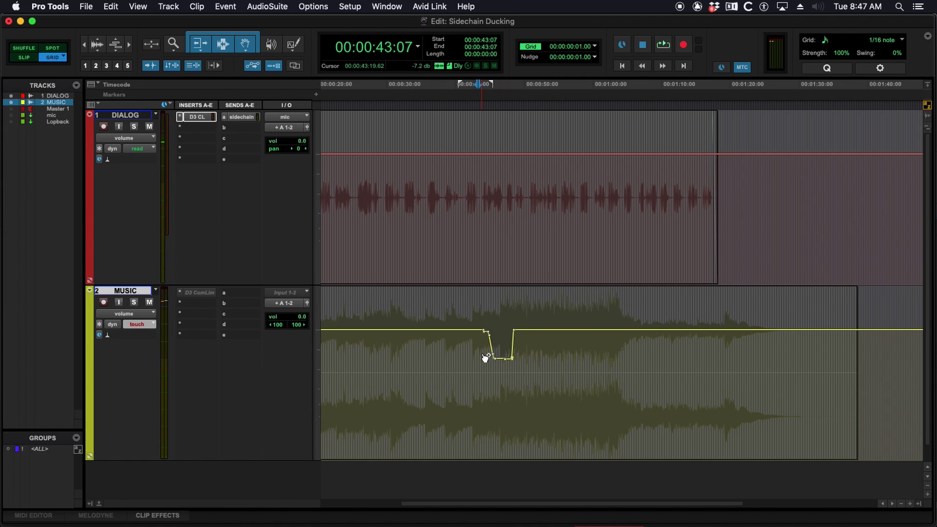
pyautogui.press('super+z')
# Step: Return both tracks to waveform view and re-zoom around 00:00:36:08 in MUSIC
pyautogui.hotkey('ctrl', '-')
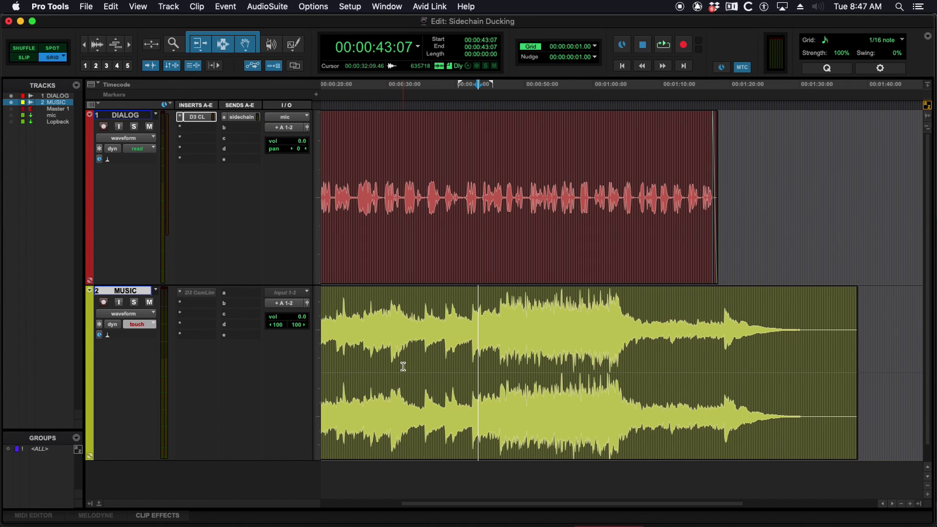
pyautogui.press('super+bracketleft')
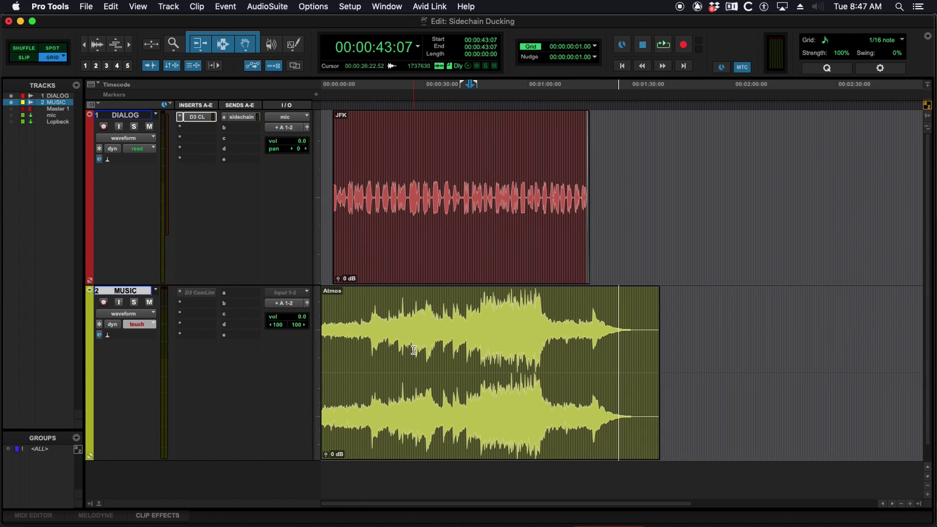
pyautogui.click(447, 336)
pyautogui.press('super+bracketright')
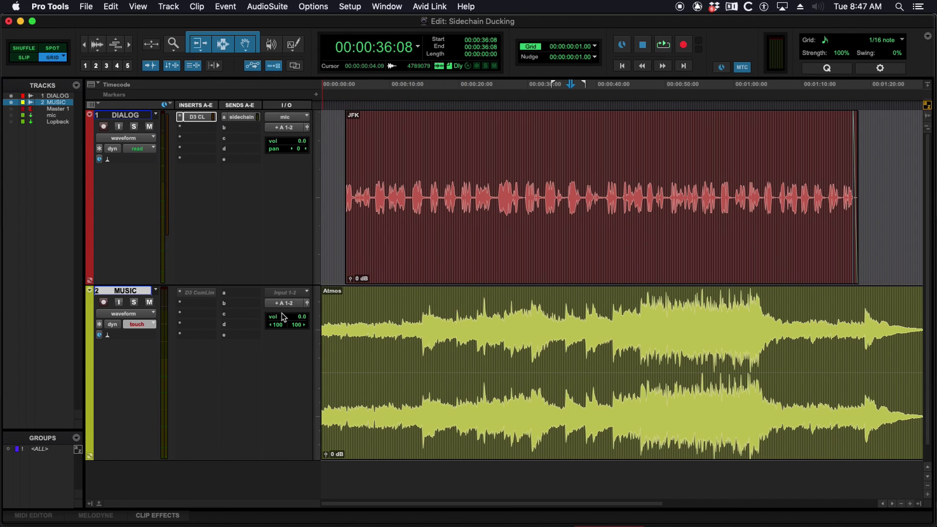
pyautogui.rightClick(200, 297)
# Step: Make the MUSIC D3 ComLim compressor active and open its Dyn3 settings window
pyautogui.click(205, 307)
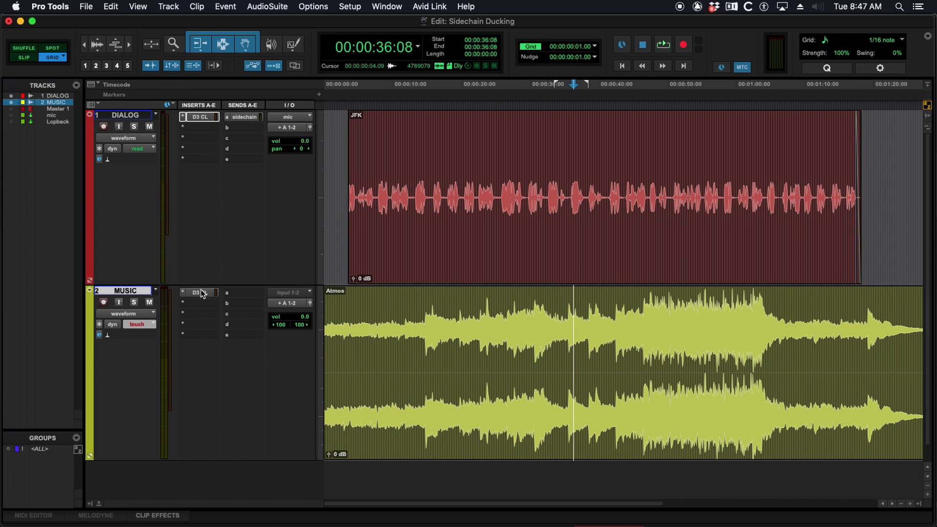
pyautogui.click(200, 294)
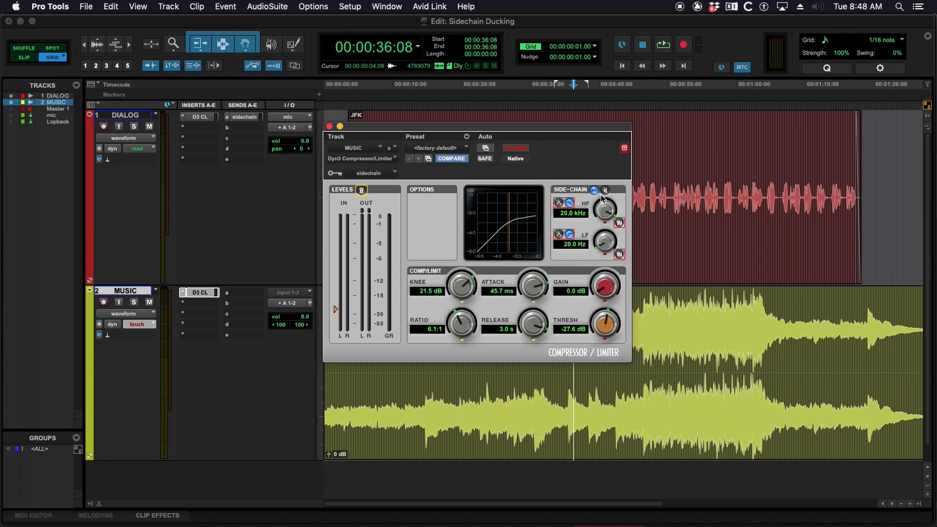
# Step: Open the DIALOG sidechain send, key the MUSIC compressor from the sidechain bus, and close both windows
pyautogui.click(244, 117)
pyautogui.moveTo(769, 146); pyautogui.dragTo(728, 141)
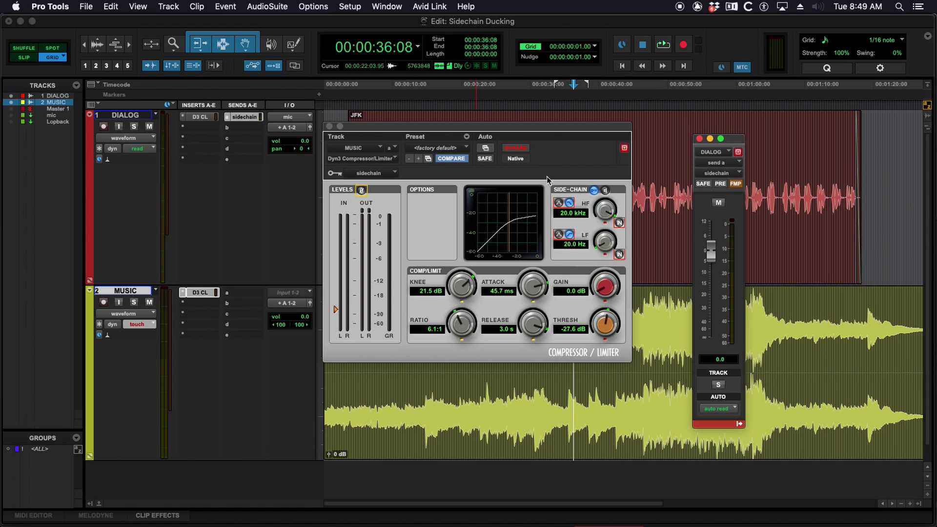
pyautogui.click(595, 195)
pyautogui.click(333, 173)
pyautogui.moveTo(390, 184)
pyautogui.click(449, 189)
pyautogui.click(330, 126)
pyautogui.click(699, 139)
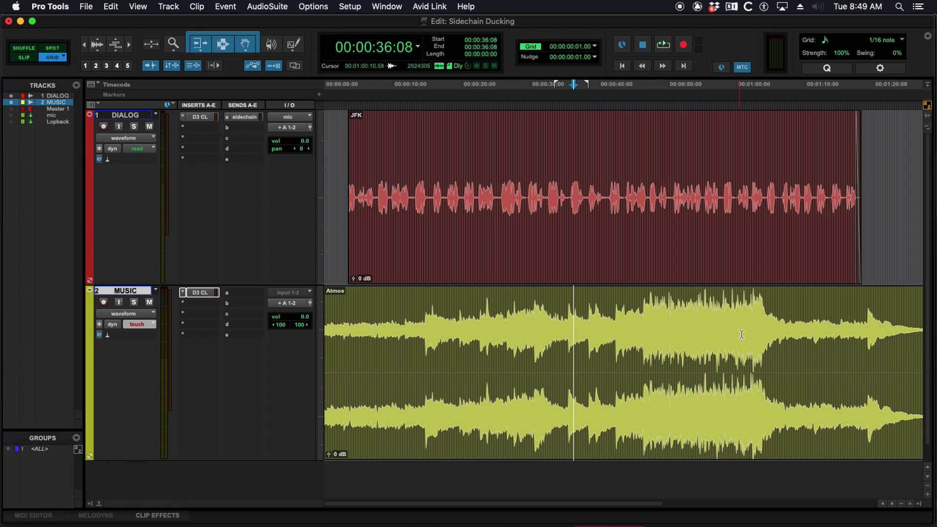
# Step: Bypass the MUSIC compressor and play the music from 00:00:44:22
pyautogui.rightClick(200, 294)
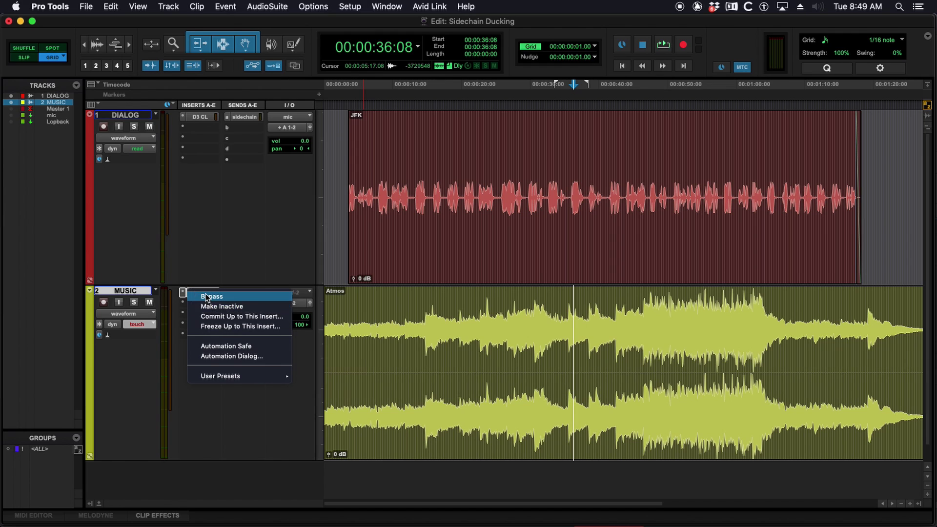
pyautogui.click(205, 297)
pyautogui.click(603, 324)
pyautogui.click(632, 324)
pyautogui.press('space')
# Step: Turn MUSIC automation off, replay from 00:00:43:16, and take the compressor out of bypass
pyautogui.press('space')
pyautogui.click(137, 324)
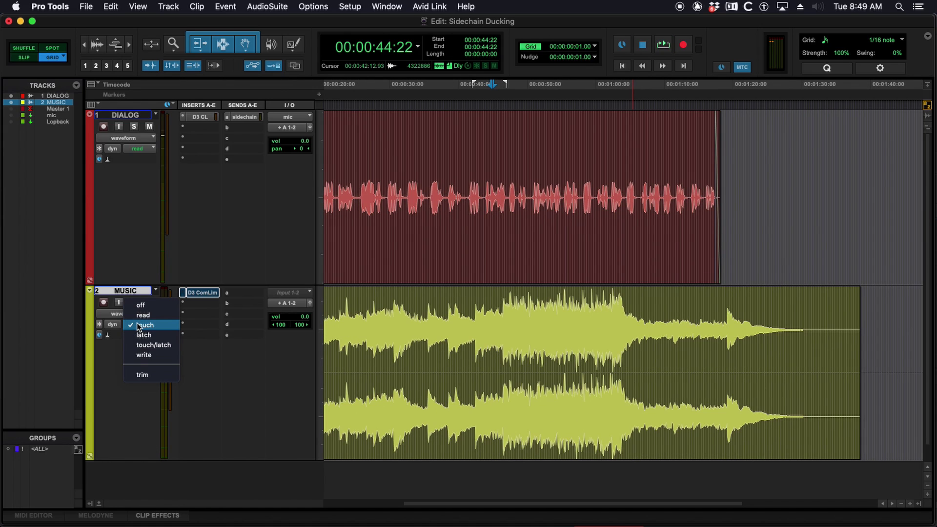
pyautogui.click(141, 305)
pyautogui.click(447, 345)
pyautogui.click(484, 335)
pyautogui.press('space')
pyautogui.scroll(-2, 483, 334)
pyautogui.hscroll(2, 483, 334)
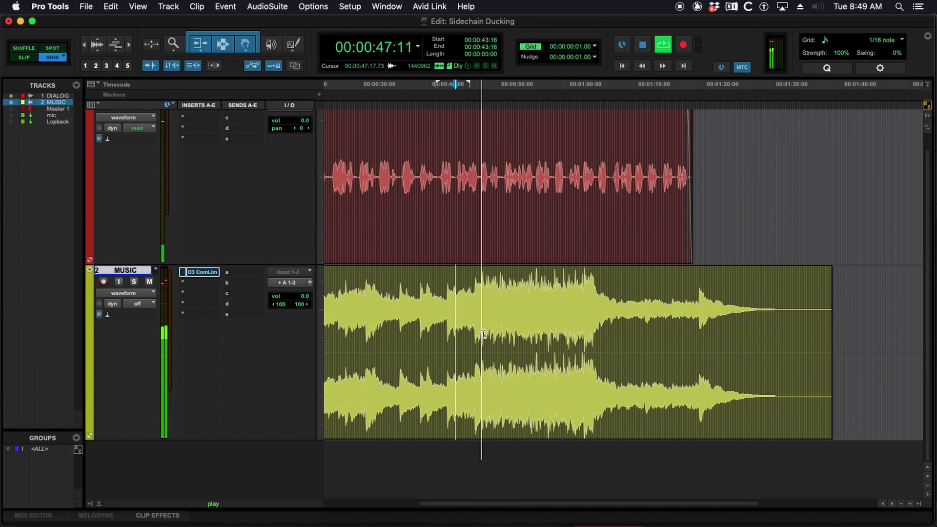
pyautogui.scroll(2, 482, 334)
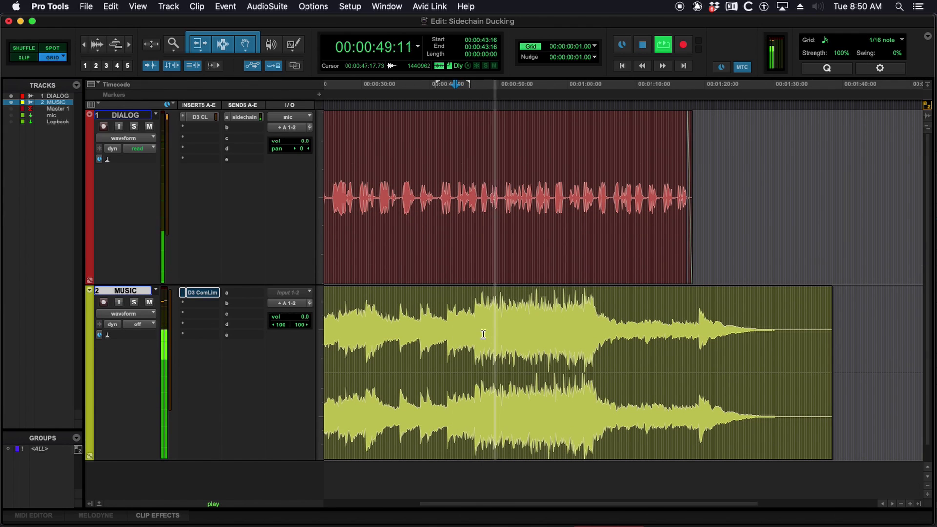
pyautogui.rightClick(201, 293)
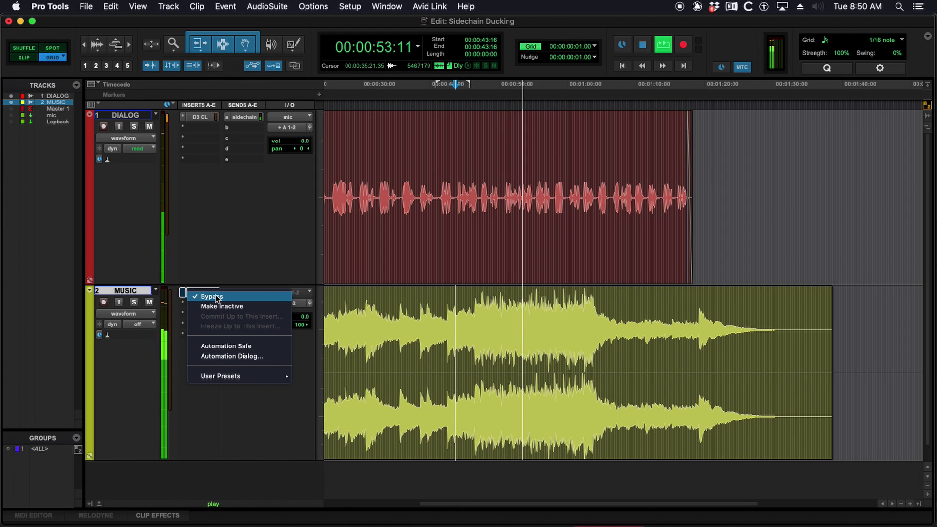
pyautogui.click(215, 295)
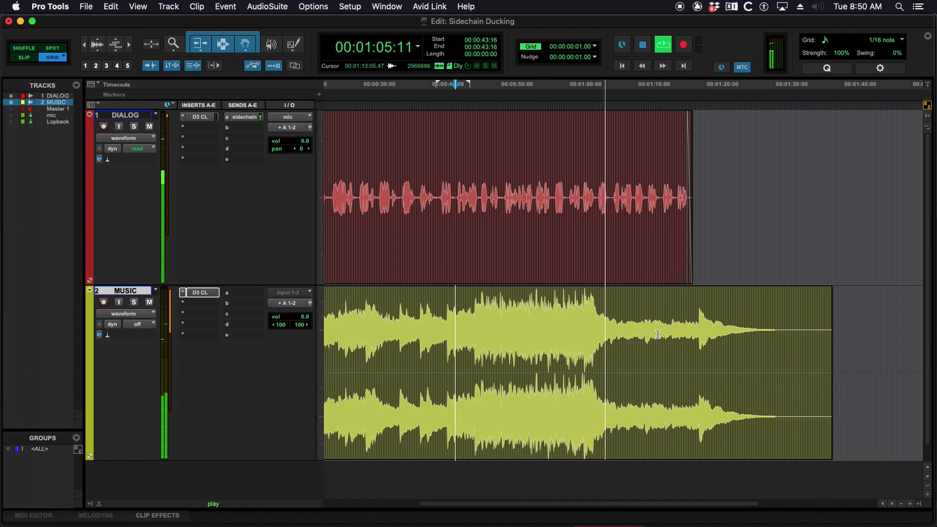
# Step: Listen to the ducked MUSIC with its compressor open, repositioning to 00:01:05:14, then close the plugin
pyautogui.click(195, 293)
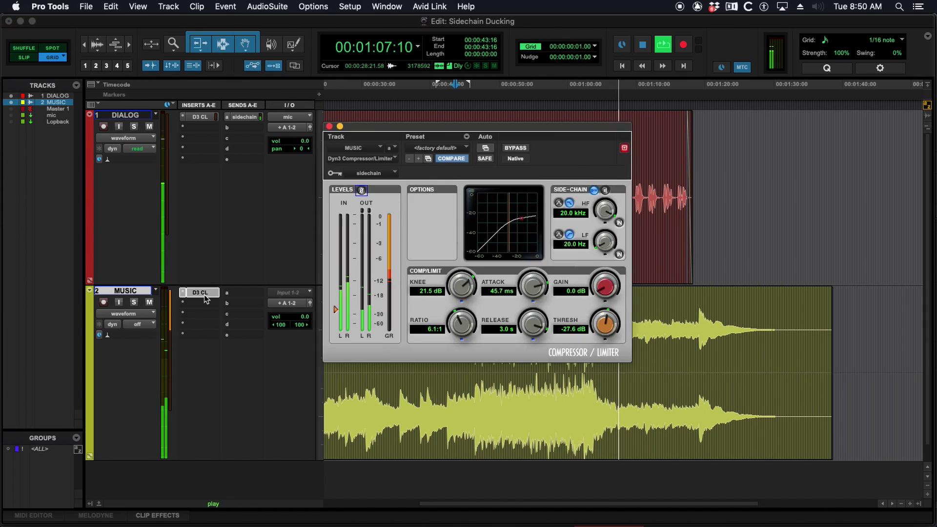
pyautogui.moveTo(513, 126); pyautogui.dragTo(379, 113)
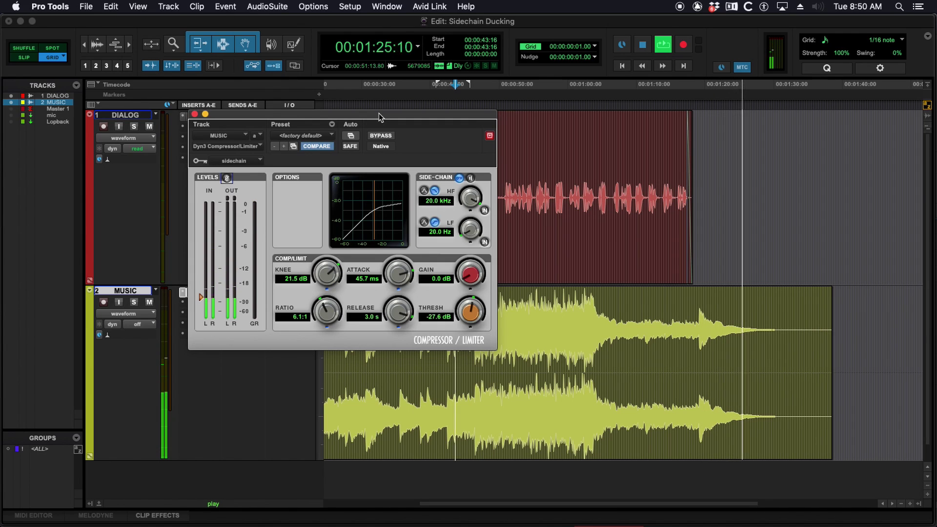
pyautogui.press('space')
pyautogui.click(666, 186)
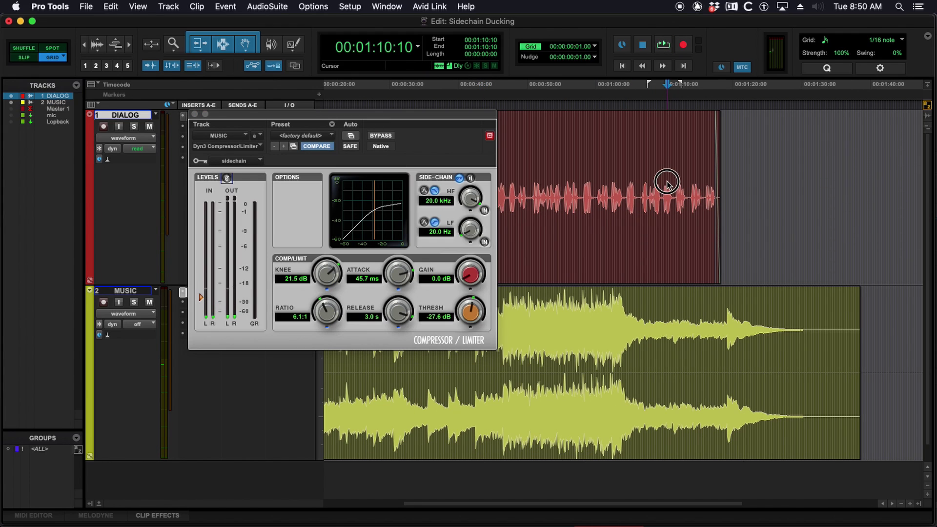
pyautogui.scroll(2, 667, 183)
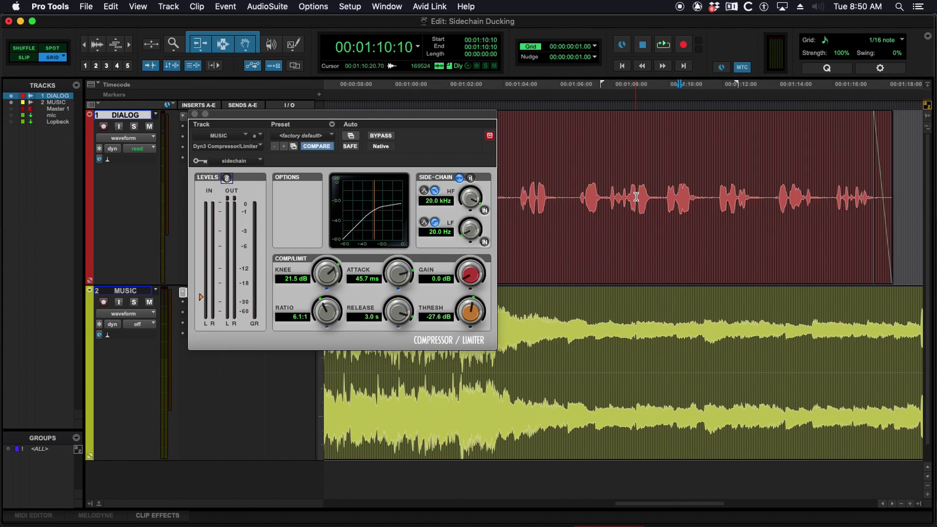
pyautogui.hscroll(-3, 636, 196)
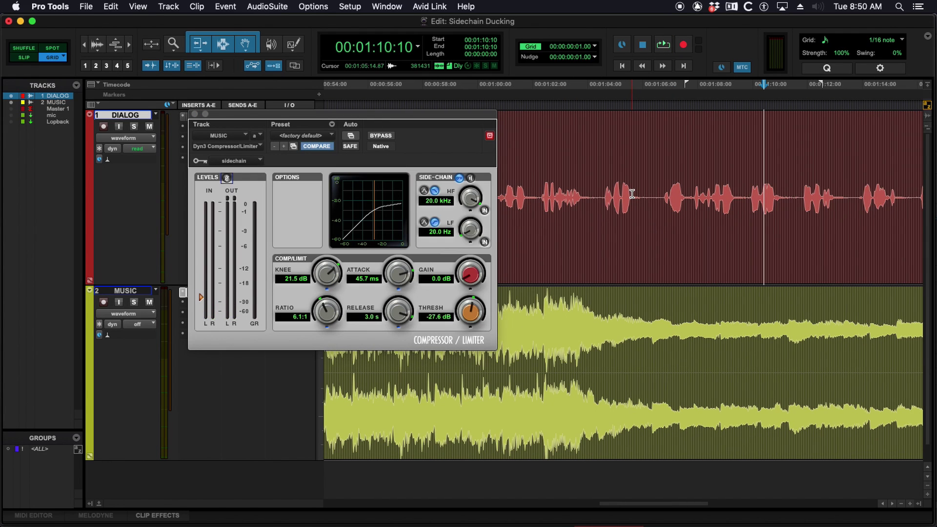
pyautogui.moveTo(632, 194)
pyautogui.mouseDown()
pyautogui.moveTo(660, 195)
pyautogui.moveTo(631, 190)
pyautogui.mouseUp()
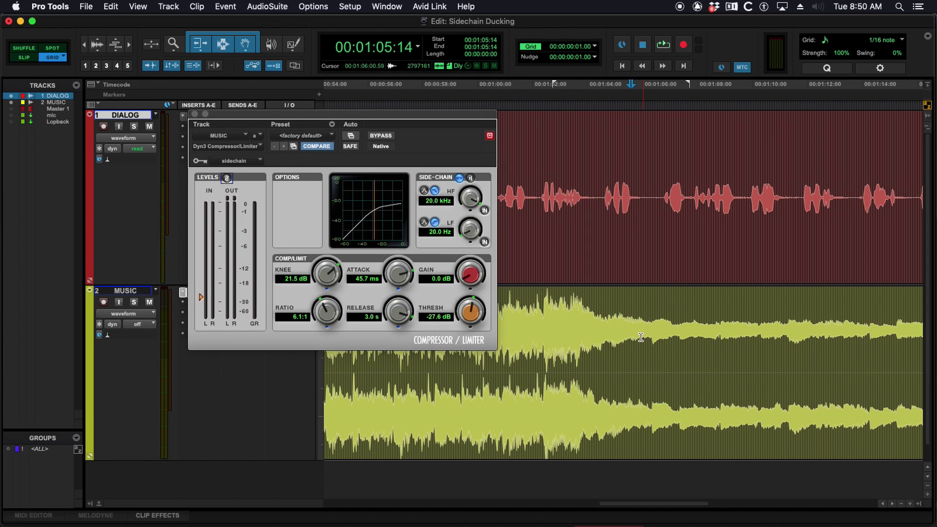
pyautogui.press('super+bracketleft')
pyautogui.press('super+bracketleft')
pyautogui.press('super+bracketleft')
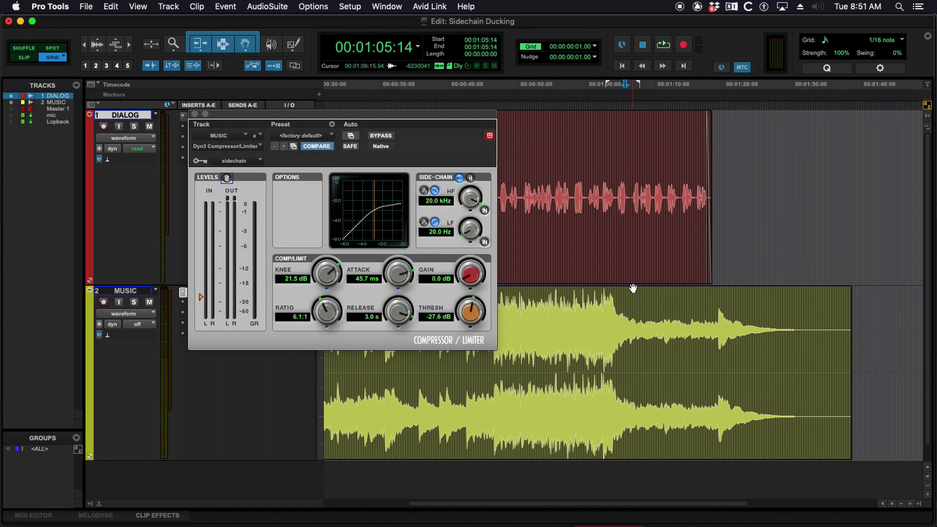
pyautogui.click(194, 114)
pyautogui.hscroll(-3, 549, 232)
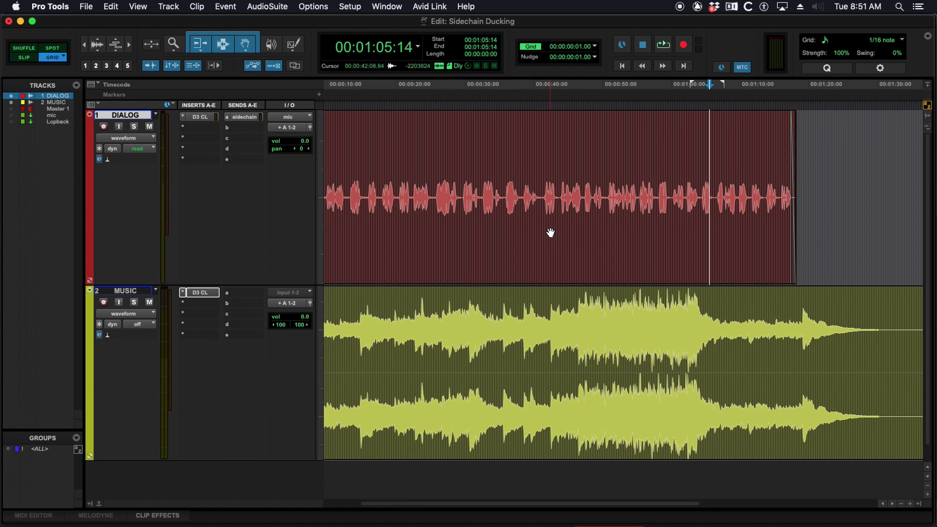
pyautogui.click(548, 166)
pyautogui.press('super+bracketleft')
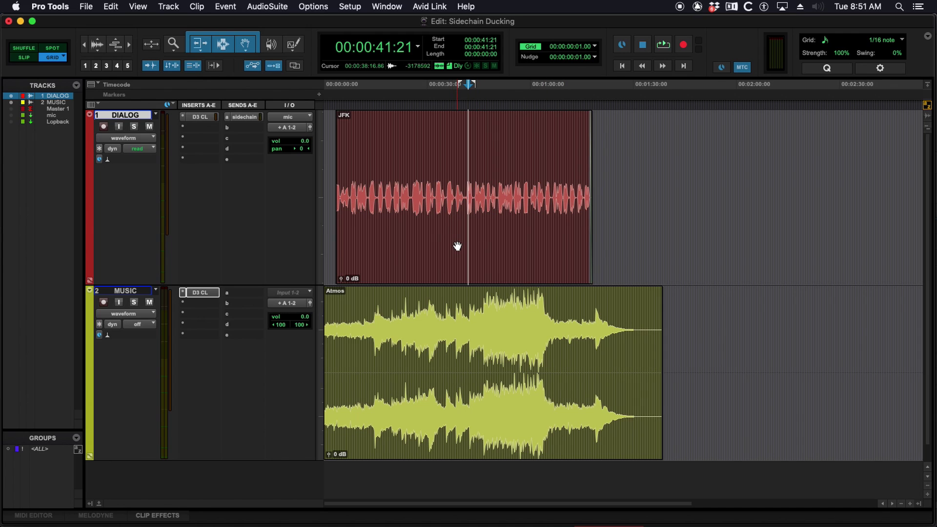
pyautogui.click(206, 292)
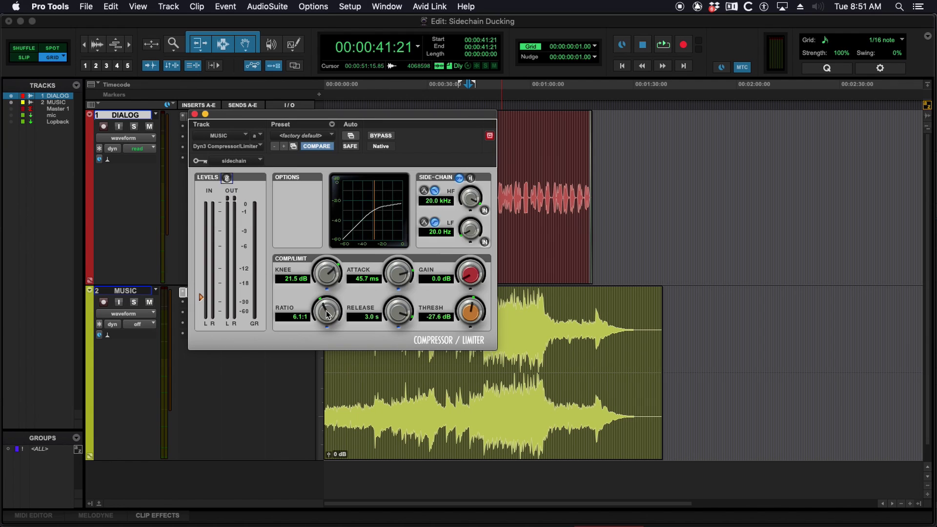
pyautogui.click(194, 115)
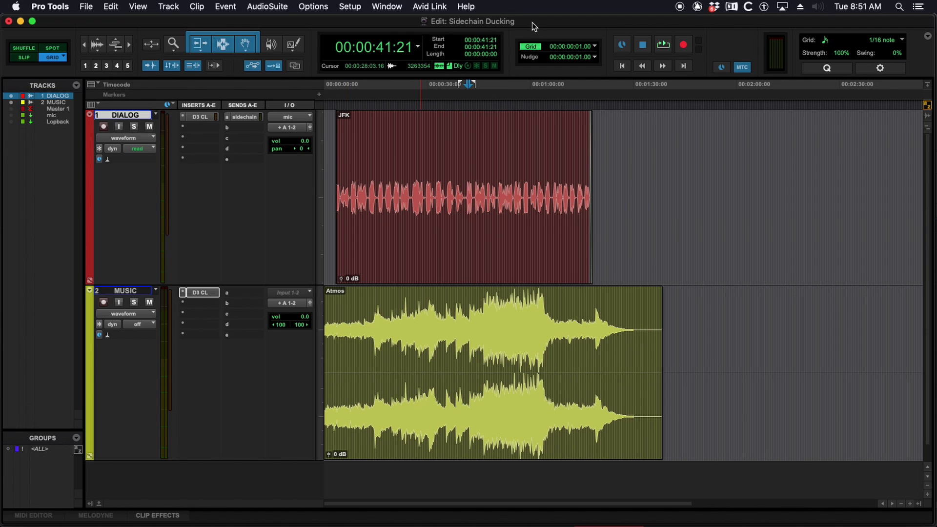
# Step: Switch to Resolve's Fairlight Sidechain timeline and scroll the mixer down to the Bus Sends row
pyautogui.click(679, 6)
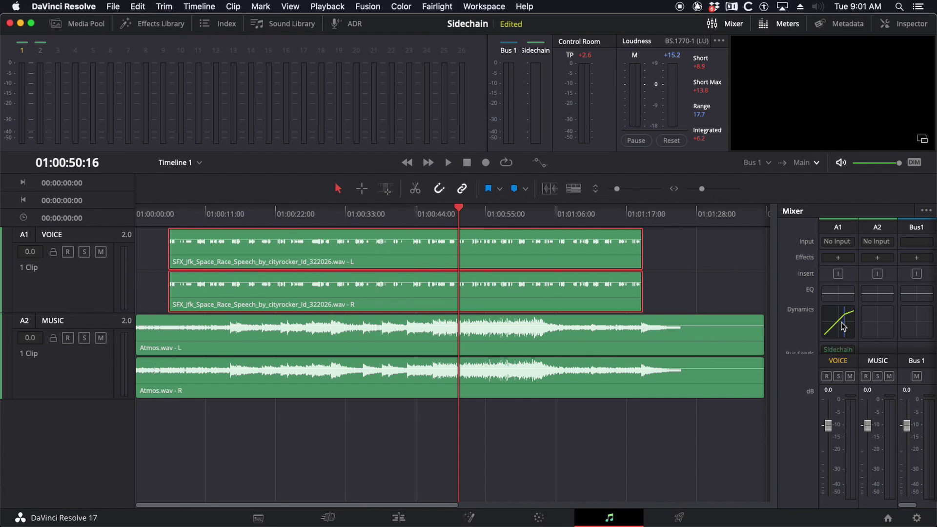
pyautogui.scroll(-2, 843, 326)
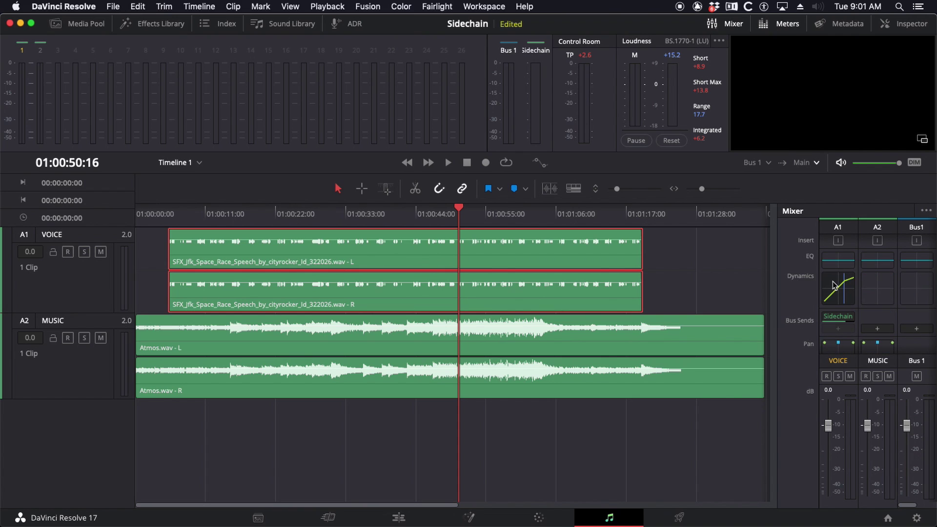
pyautogui.click(834, 285)
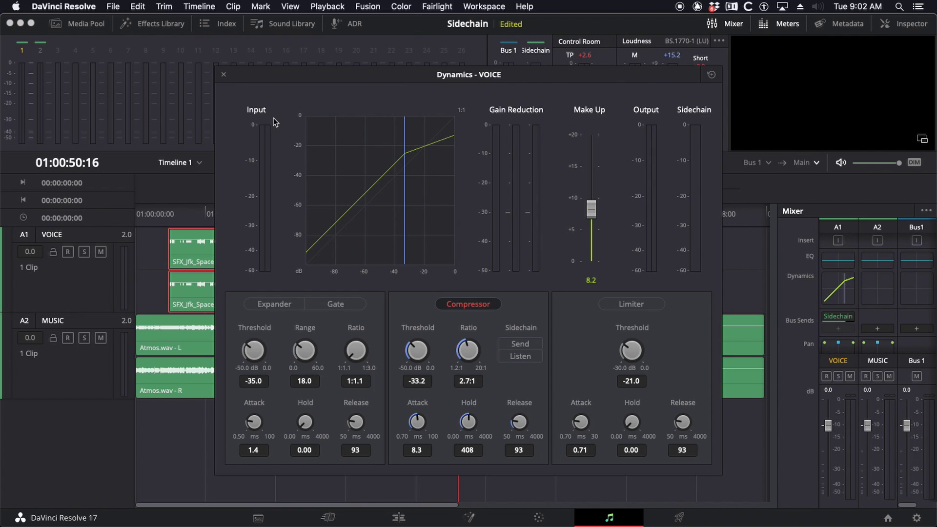
# Step: Close VOICE Dynamics and play the timeline from about 01:00:03 to hear voice and music
pyautogui.click(225, 74)
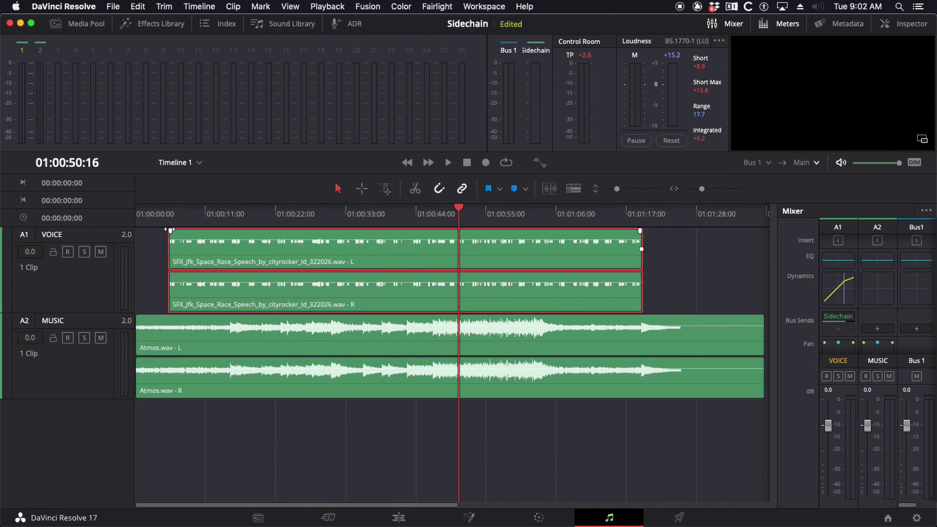
pyautogui.click(167, 215)
pyautogui.moveTo(167, 215); pyautogui.dragTo(154, 210)
pyautogui.press('space')
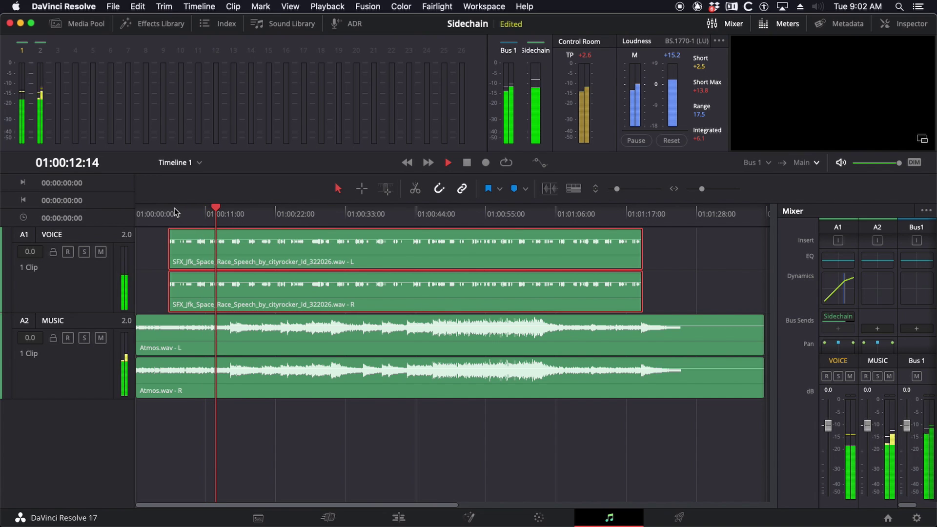
pyautogui.press('space')
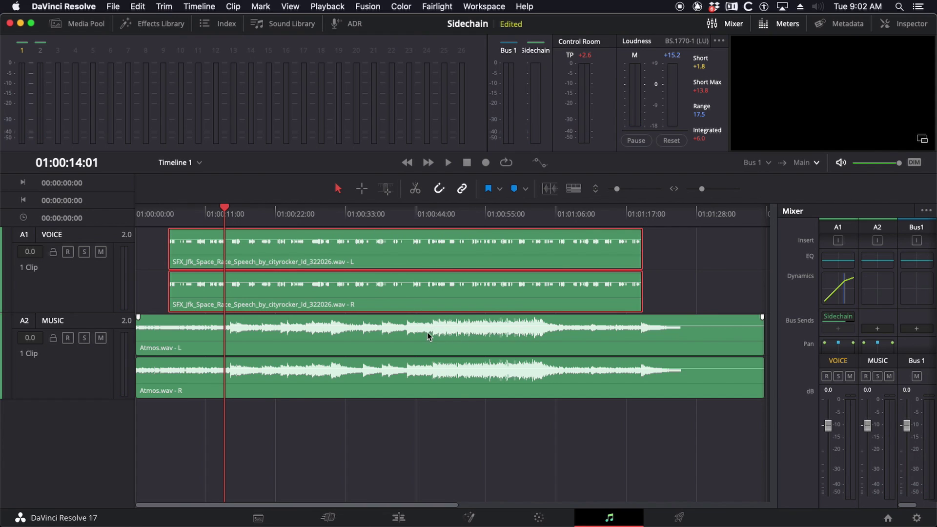
# Step: Play the timeline again from 01:00:43, then stop
pyautogui.click(409, 213)
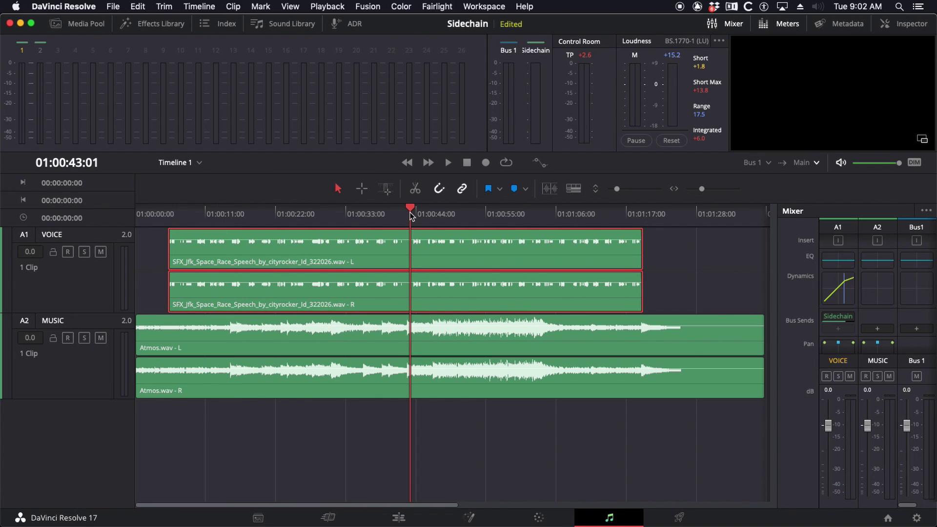
pyautogui.press('space')
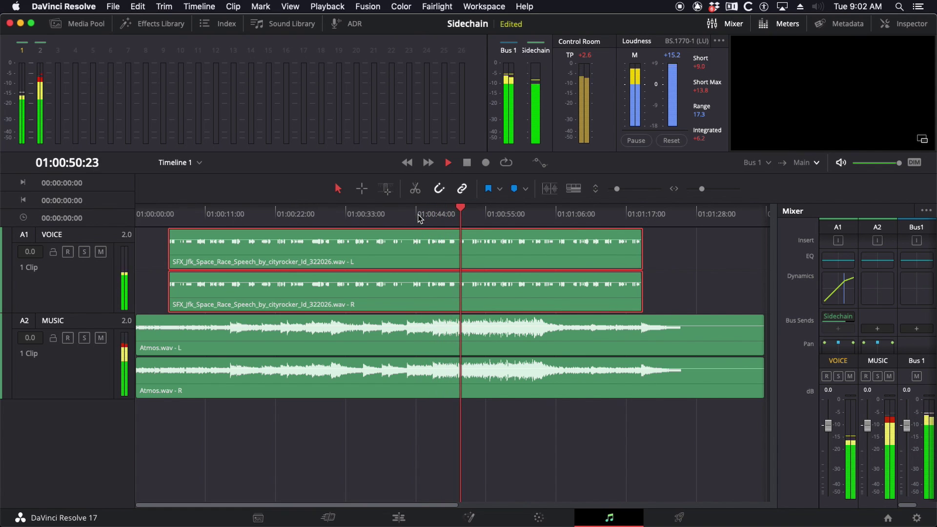
pyautogui.press('space')
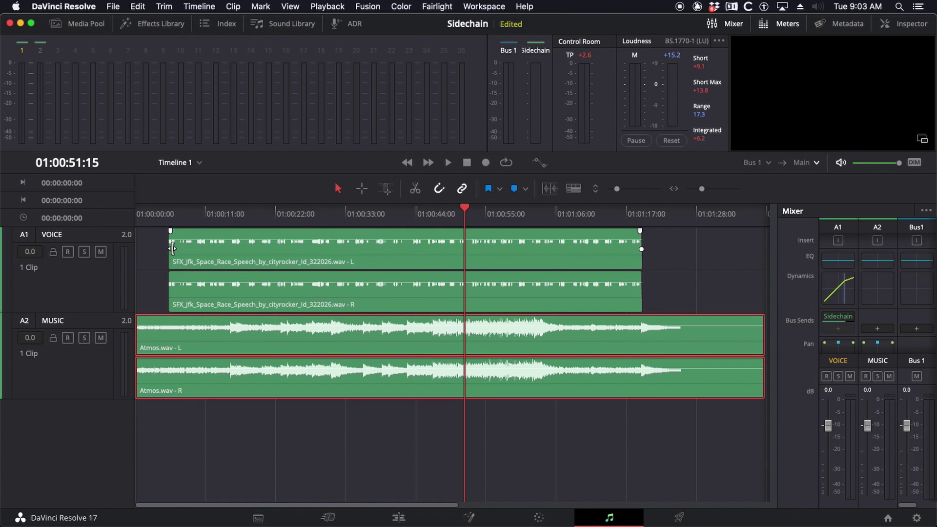
# Step: Select the MUSIC track and widen the mixer to show the Sidechain bus
pyautogui.click(74, 240)
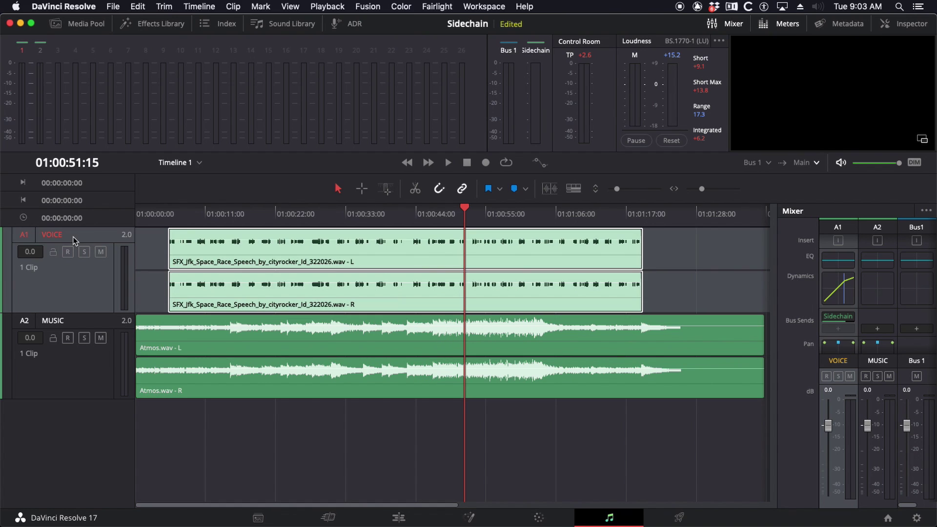
pyautogui.click(76, 321)
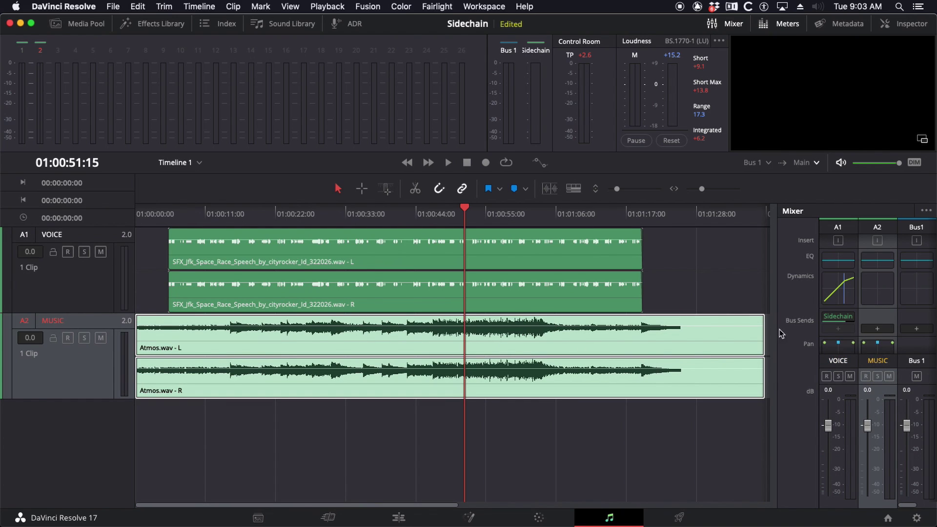
pyautogui.moveTo(778, 325); pyautogui.dragTo(710, 321)
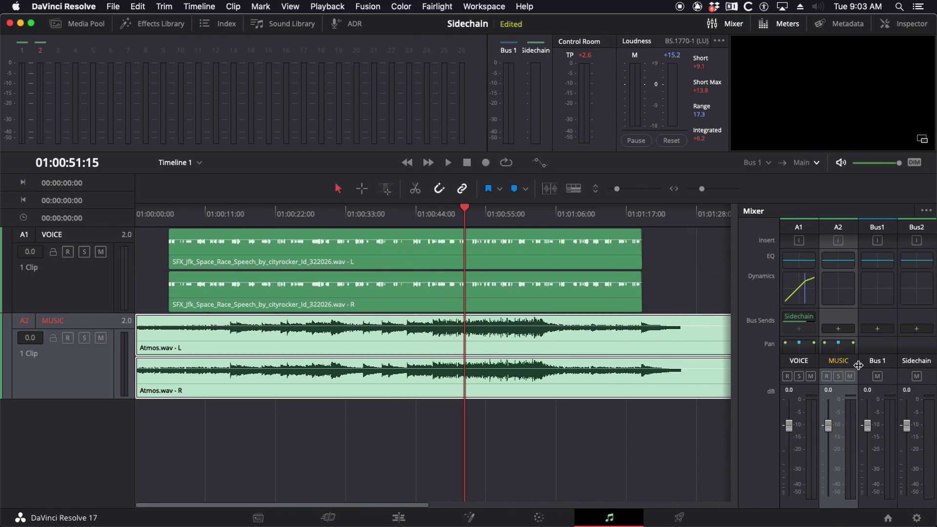
# Step: Turn on the MUSIC channel's compressor and remove VOICE's Sidechain bus send
pyautogui.doubleClick(839, 285)
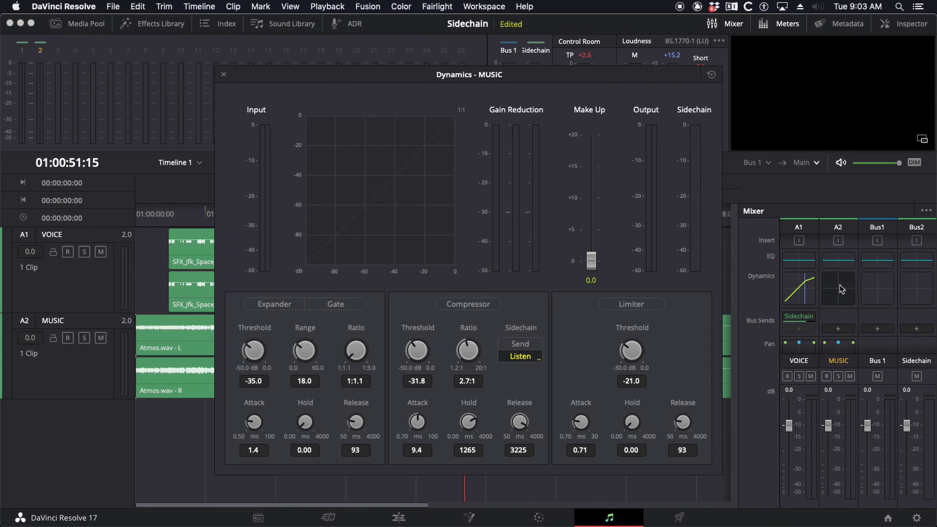
pyautogui.click(477, 304)
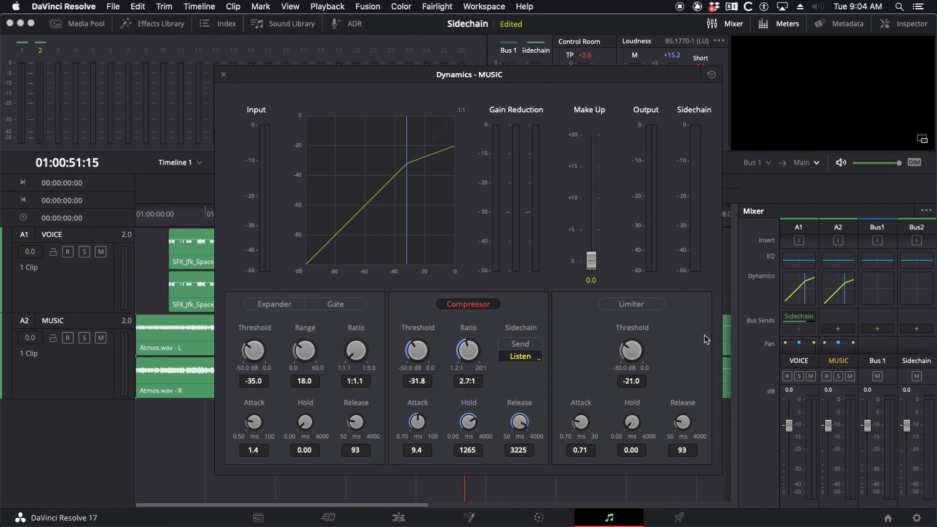
pyautogui.moveTo(800, 319)
pyautogui.click(809, 316)
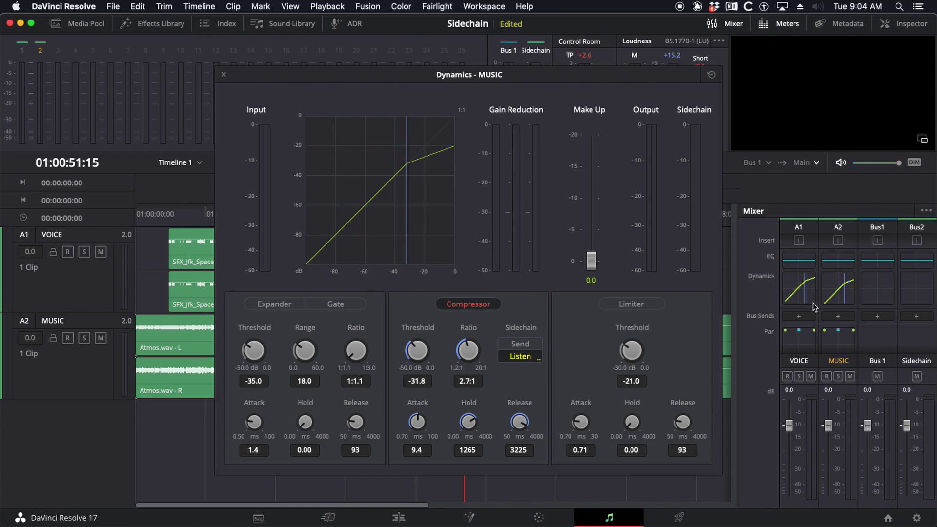
# Step: Add a Sidechain bus send on A1 VOICE with a 0.0 send level, then close the send settings
pyautogui.click(800, 315)
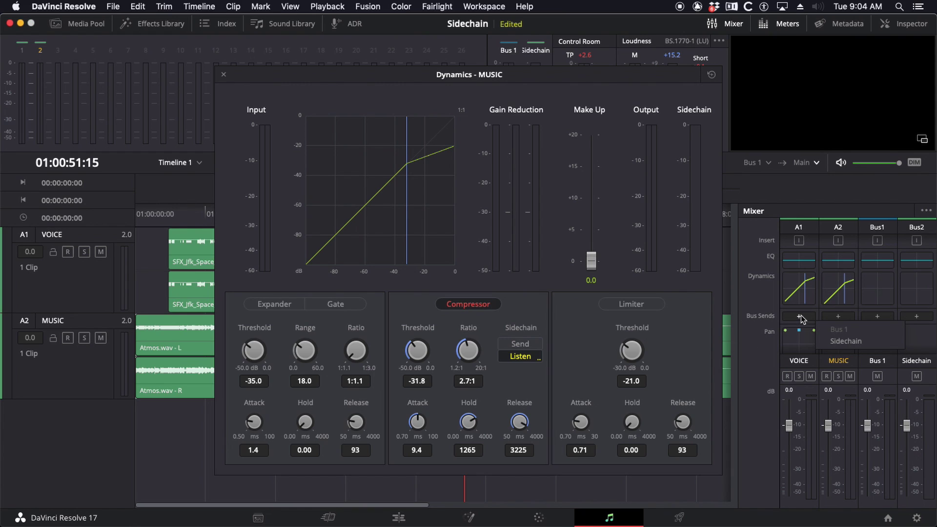
pyautogui.click(847, 340)
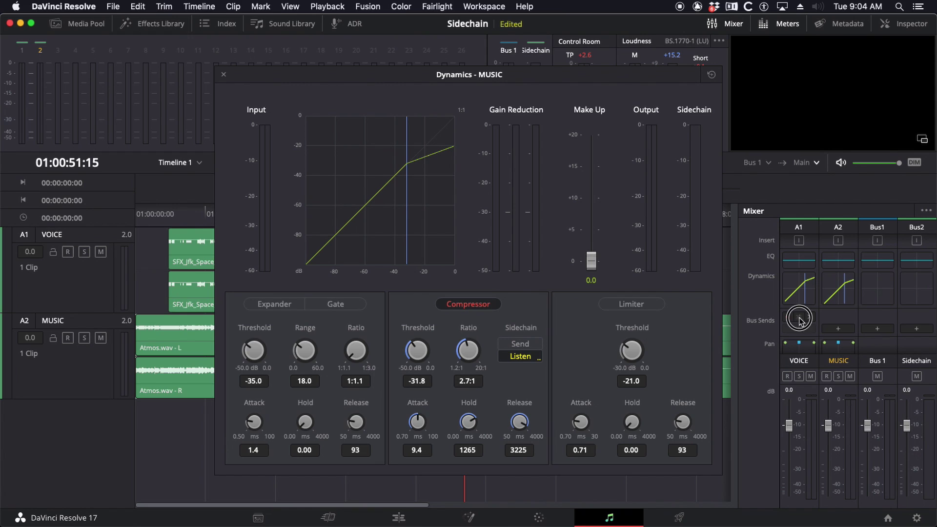
pyautogui.click(797, 317)
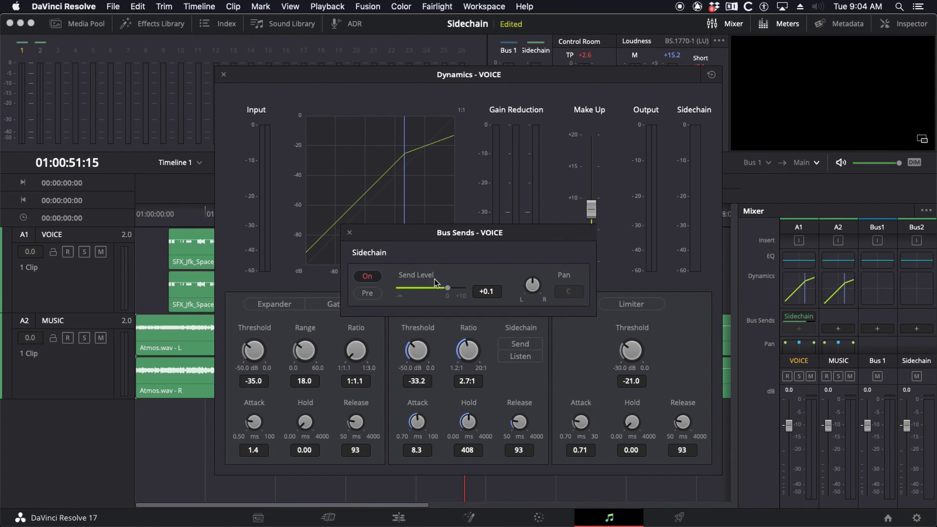
pyautogui.click(481, 292)
pyautogui.press('BackSpace')
pyautogui.write('0')
pyautogui.press('Return')
pyautogui.click(349, 233)
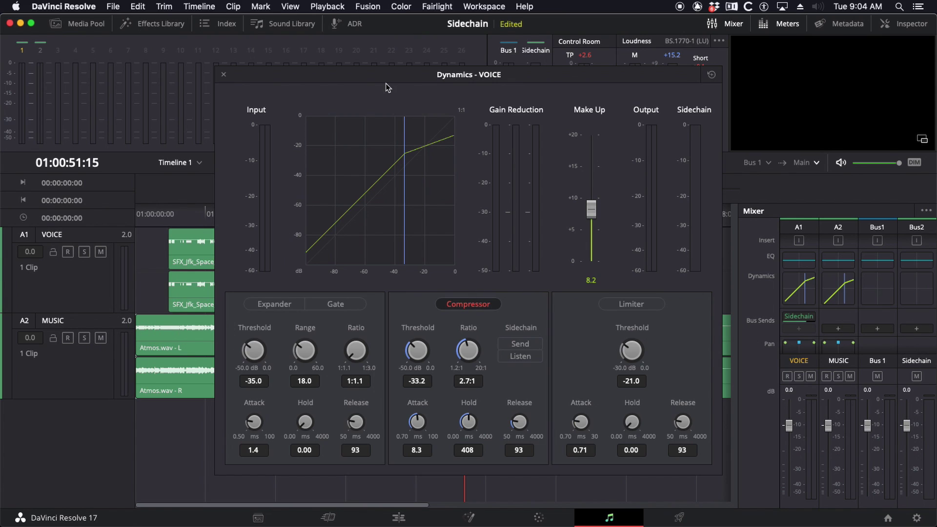
pyautogui.moveTo(396, 99); pyautogui.dragTo(506, 68)
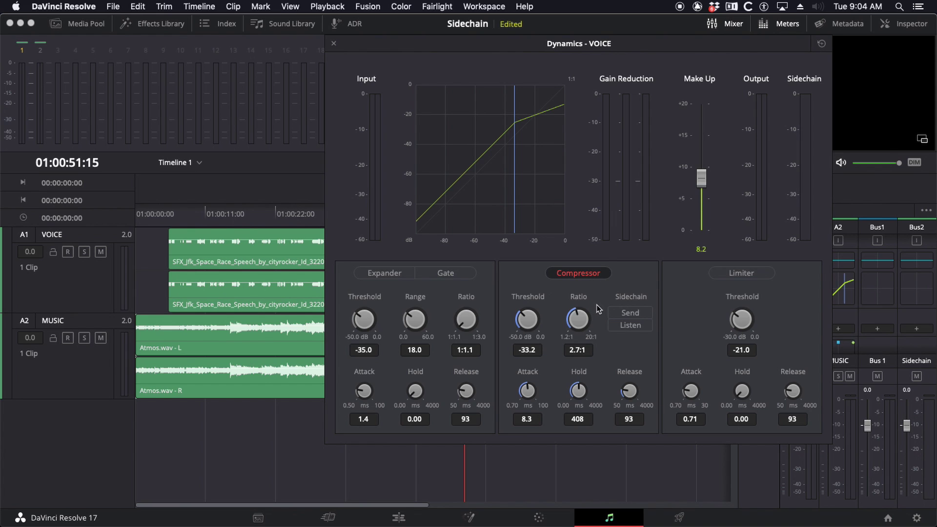
# Step: Swap the VOICE Dynamics window for A2 MUSIC's compressor settings, ending on the MUSIC track header
pyautogui.click(334, 44)
pyautogui.click(837, 297)
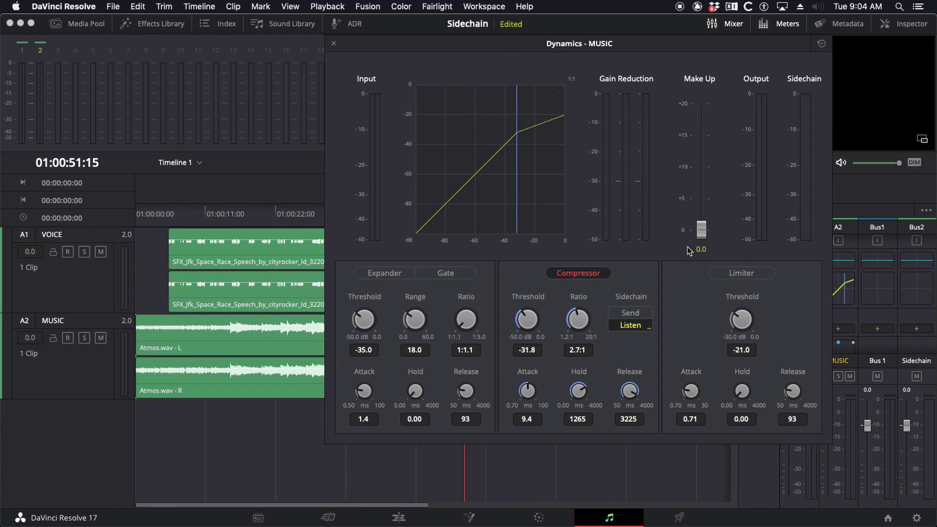
pyautogui.moveTo(610, 46); pyautogui.dragTo(597, 47)
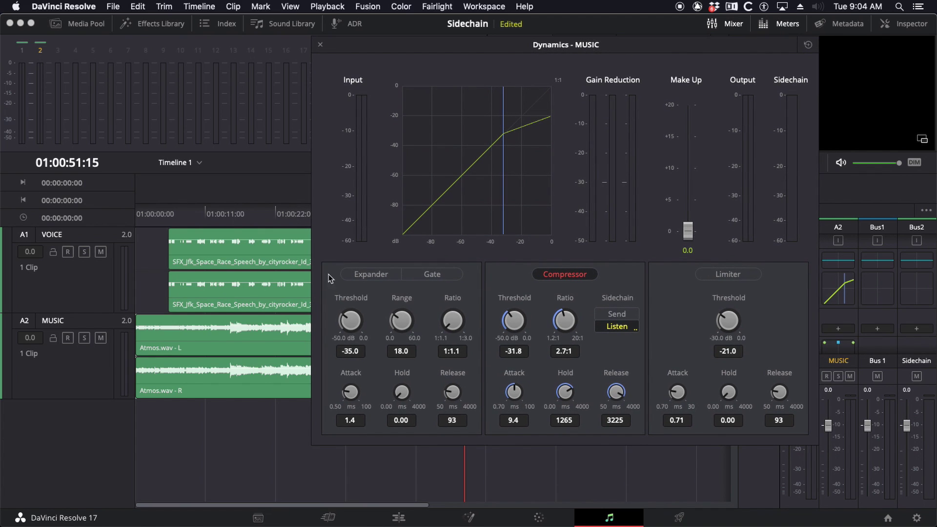
pyautogui.click(69, 320)
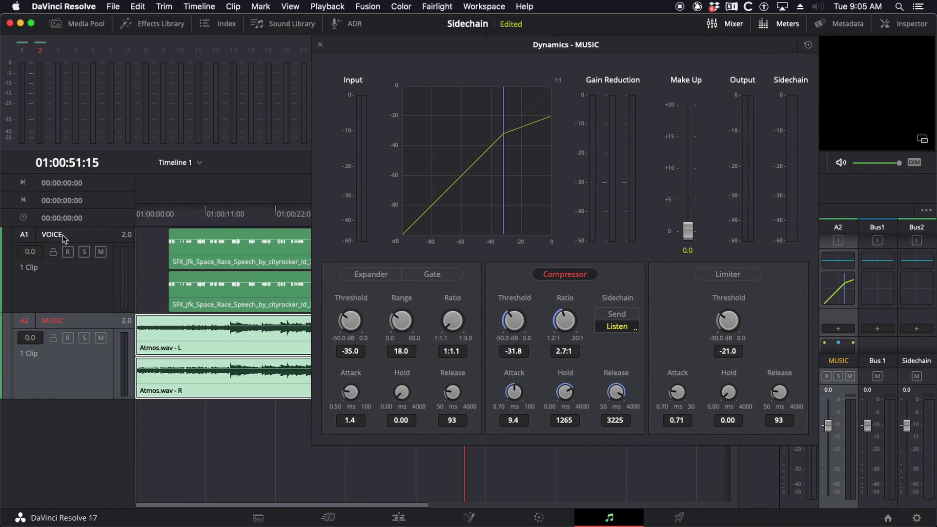
pyautogui.click(62, 236)
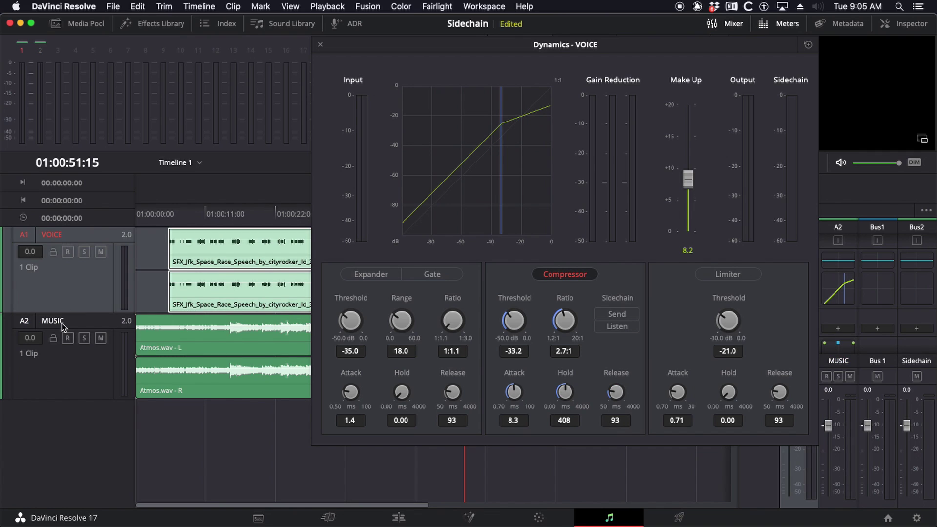
pyautogui.click(62, 324)
pyautogui.click(60, 232)
pyautogui.click(63, 323)
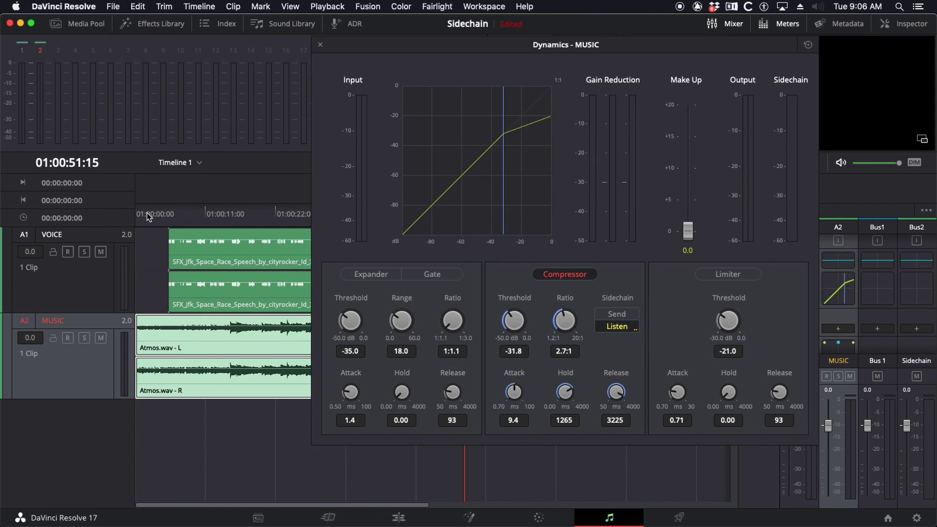
# Step: Play the timeline from the start to audition the music ducking
pyautogui.click(131, 211)
pyautogui.press('space')
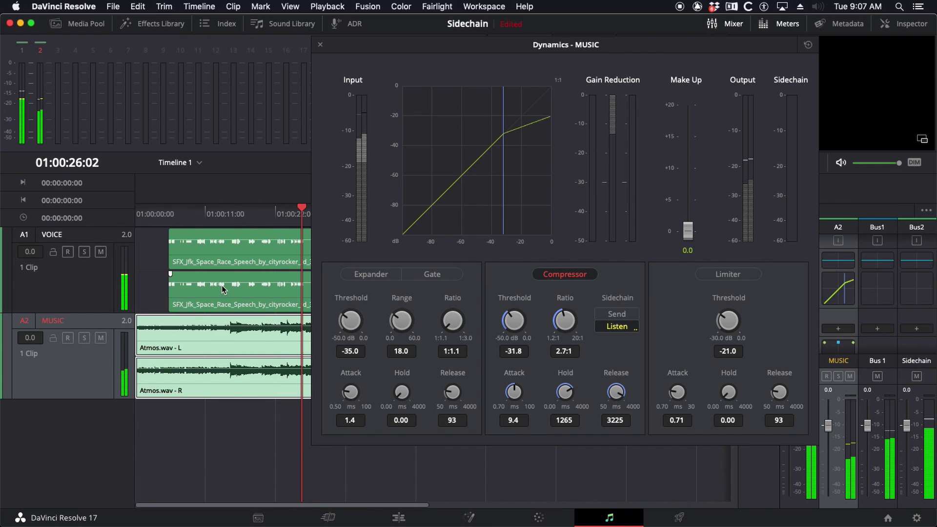
pyautogui.scroll(-3, 221, 285)
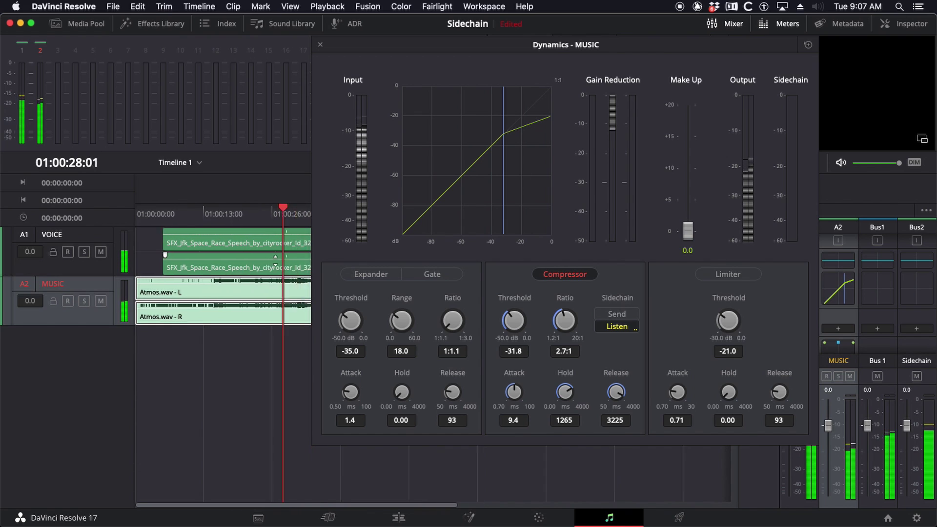
pyautogui.scroll(-5, 275, 264)
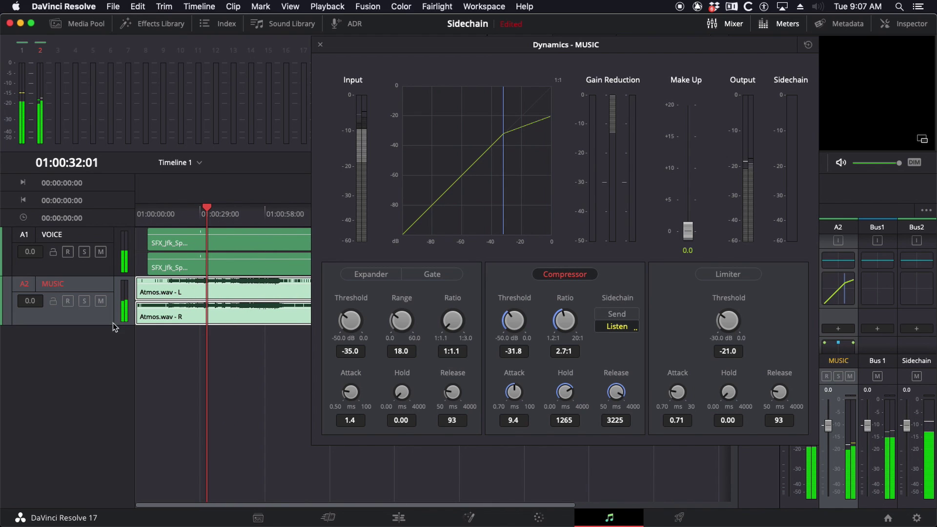
# Step: Make the MUSIC and VOICE tracks taller while playback continues
pyautogui.moveTo(104, 324); pyautogui.dragTo(105, 400)
pyautogui.moveTo(106, 277); pyautogui.dragTo(106, 339)
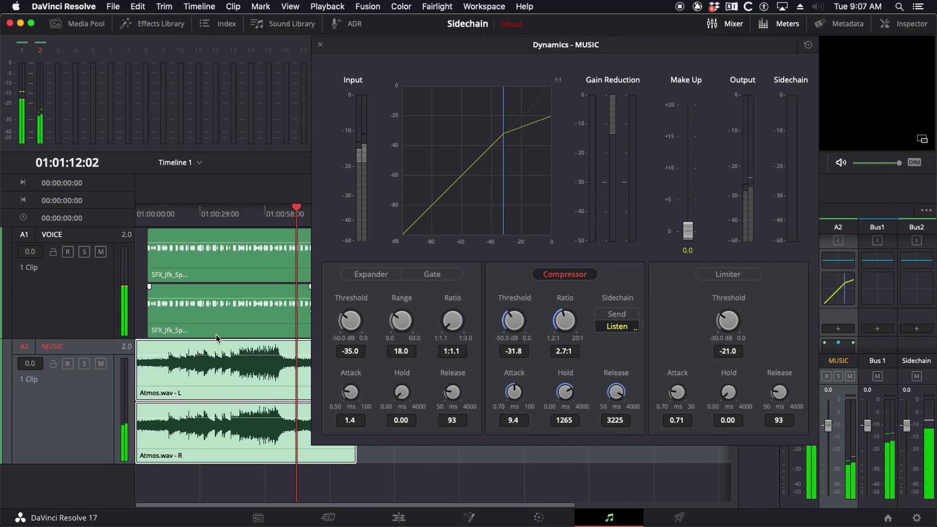
pyautogui.scroll(-2, 215, 335)
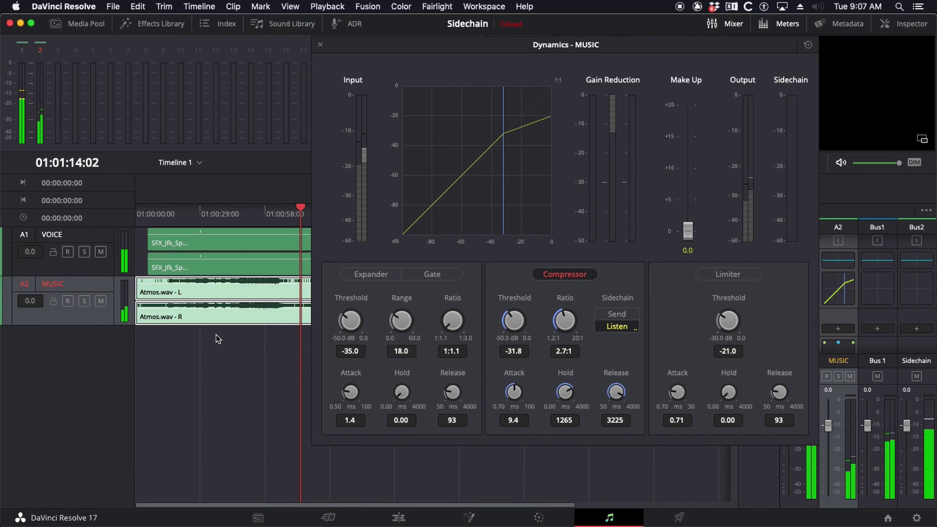
pyautogui.scroll(2, 216, 334)
pyautogui.scroll(-1, 216, 335)
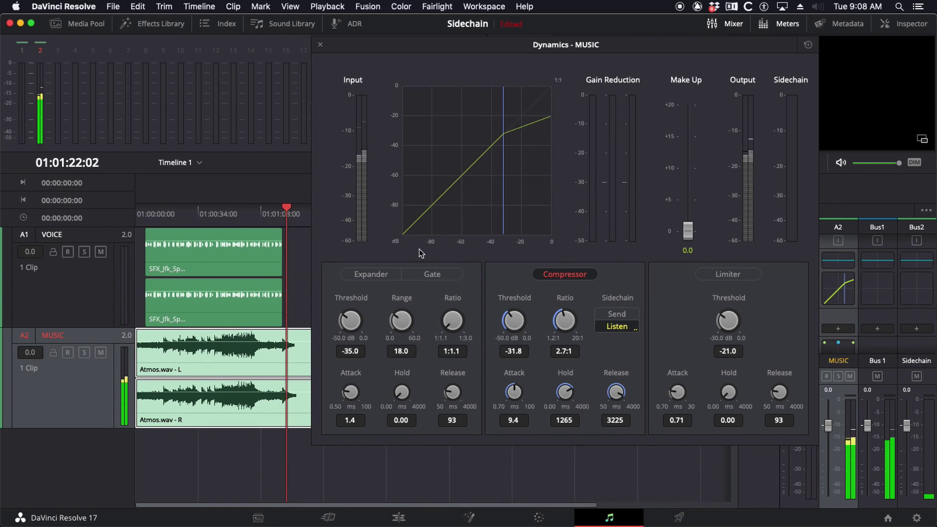
# Step: Stop playback at 01:01:22:19 and shift the MUSIC Dynamics window left to reveal the VOICE strip
pyautogui.press('space')
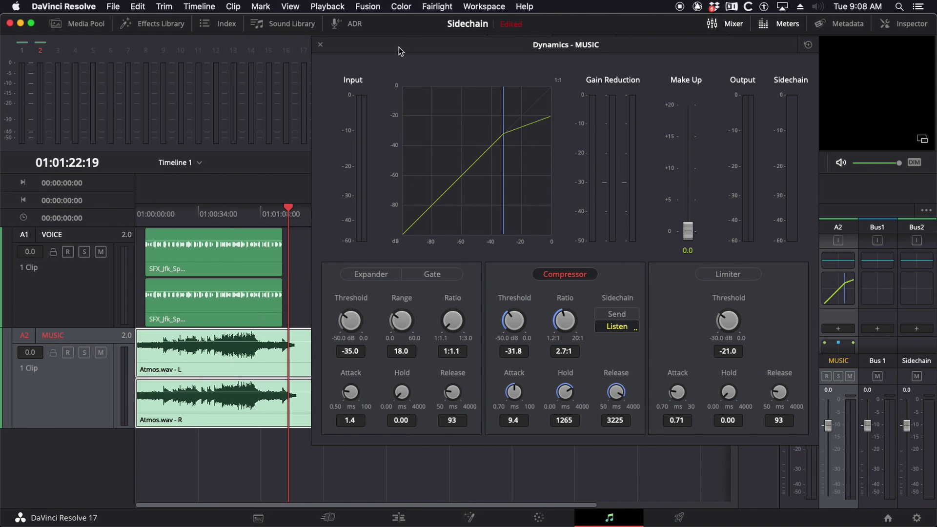
pyautogui.moveTo(398, 47); pyautogui.dragTo(359, 49)
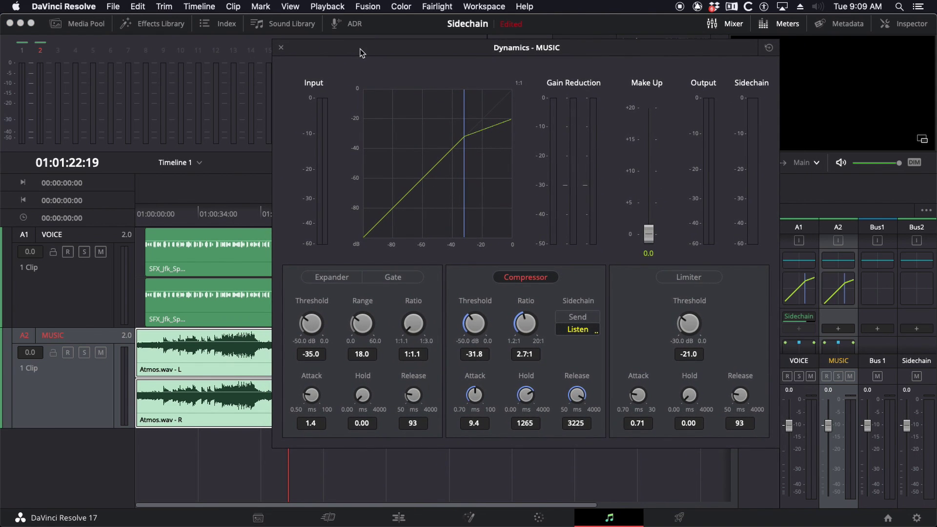
# Step: Close MUSIC Dynamics and add three volume keyframes on the Atmos clip, pulling one down to -6.8 dB
pyautogui.click(281, 48)
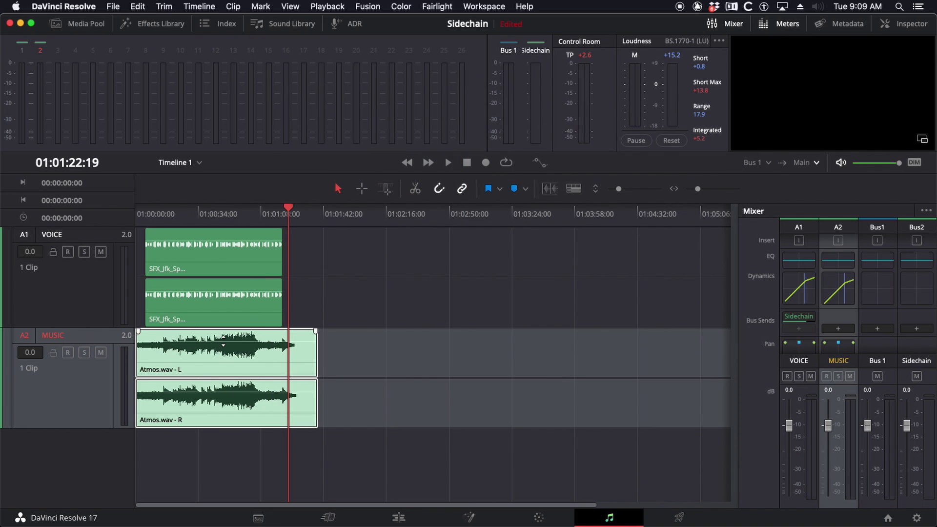
pyautogui.keyDown('alt'); pyautogui.click(221, 341); pyautogui.keyUp('alt')
pyautogui.keyDown('alt'); pyautogui.click(259, 341); pyautogui.keyUp('alt')
pyautogui.keyDown('alt'); pyautogui.click(250, 341); pyautogui.keyUp('alt')
pyautogui.moveTo(249, 341); pyautogui.dragTo(228, 343)
pyautogui.click(250, 343)
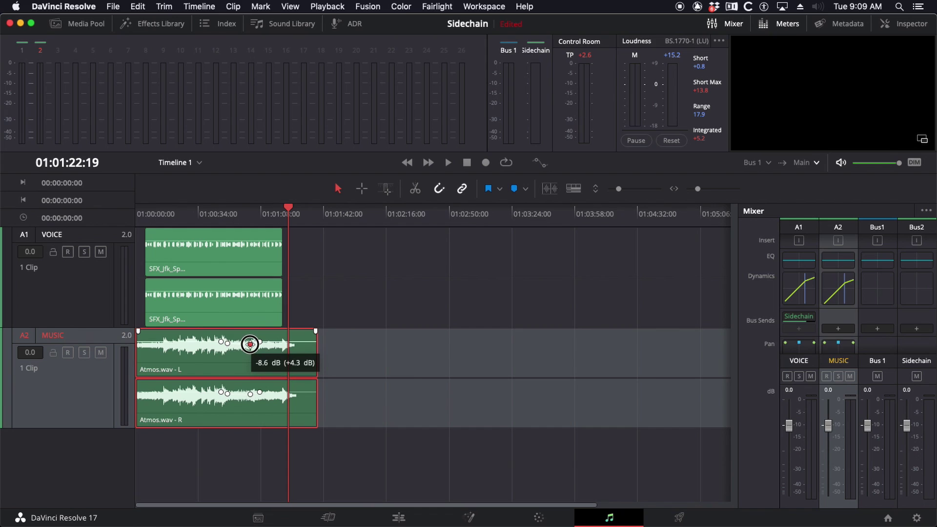
# Step: Reopen MUSIC's Dynamics from the A2 mixer graph and turn the compressor ratio down to 1.8:1
pyautogui.doubleClick(841, 292)
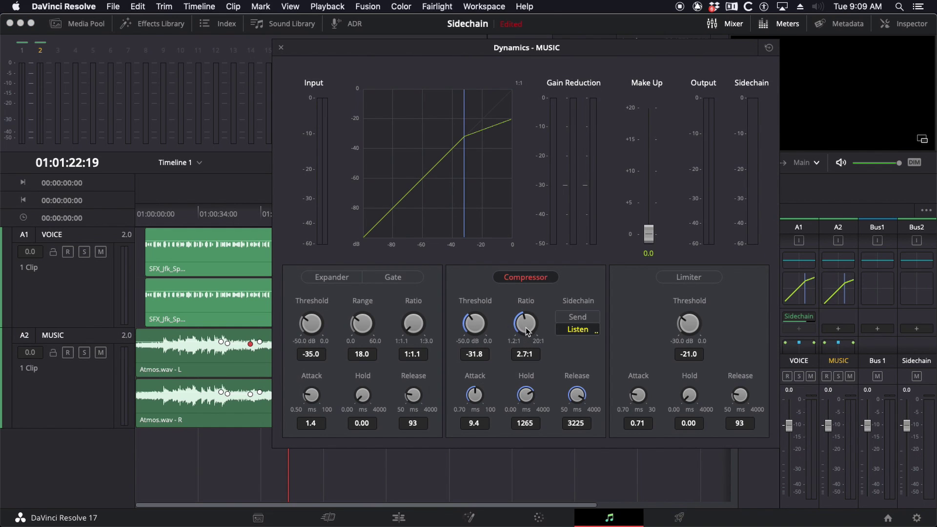
pyautogui.moveTo(527, 325)
pyautogui.mouseDown()
pyautogui.moveTo(511, 340)
pyautogui.moveTo(515, 326)
pyautogui.mouseUp()
# Step: Close the MUSIC Dynamics window, scroll the mixer, and select the VOICE track
pyautogui.click(281, 48)
pyautogui.scroll(1, 810, 302)
pyautogui.scroll(-3, 831, 312)
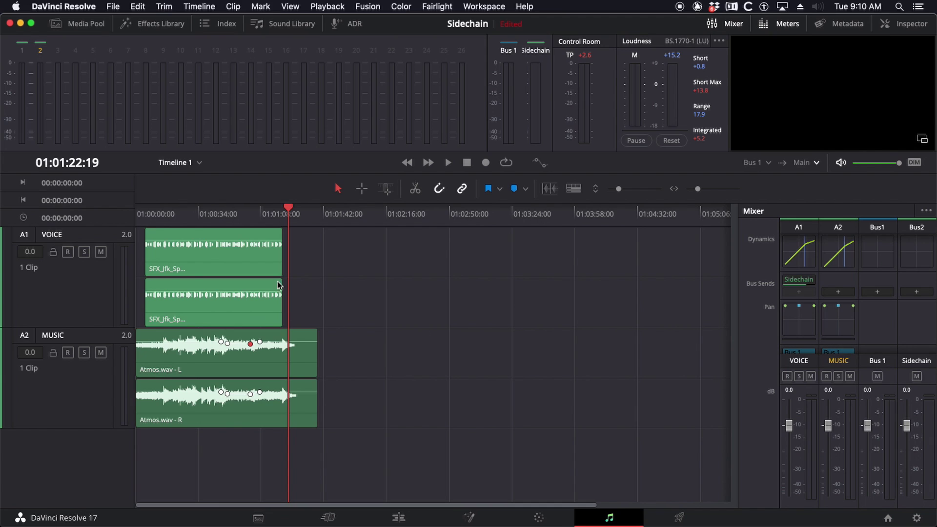
pyautogui.click(57, 237)
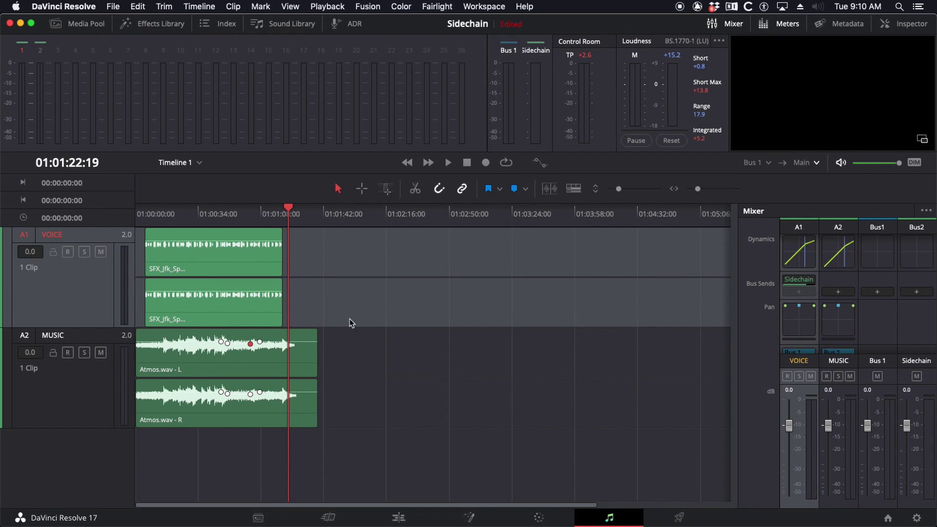
pyautogui.scroll(3, 839, 317)
pyautogui.scroll(-3, 798, 313)
pyautogui.moveTo(809, 283)
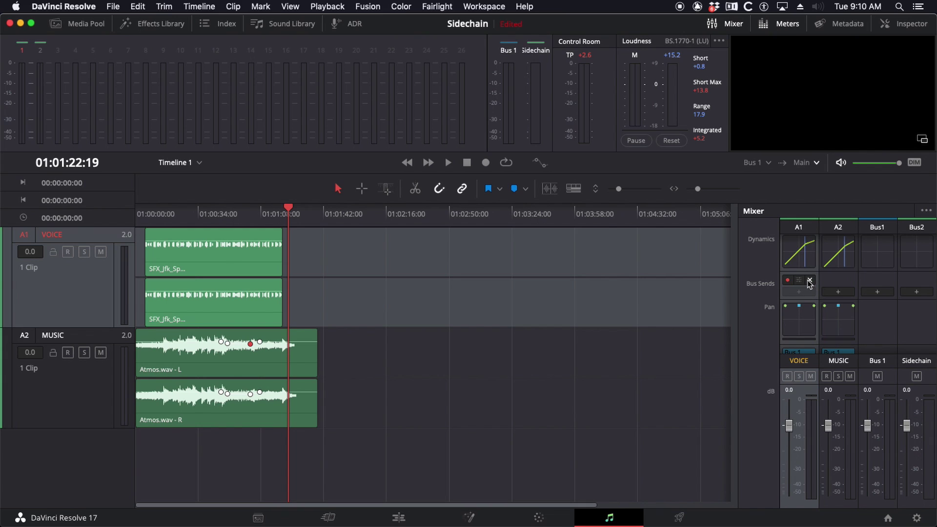